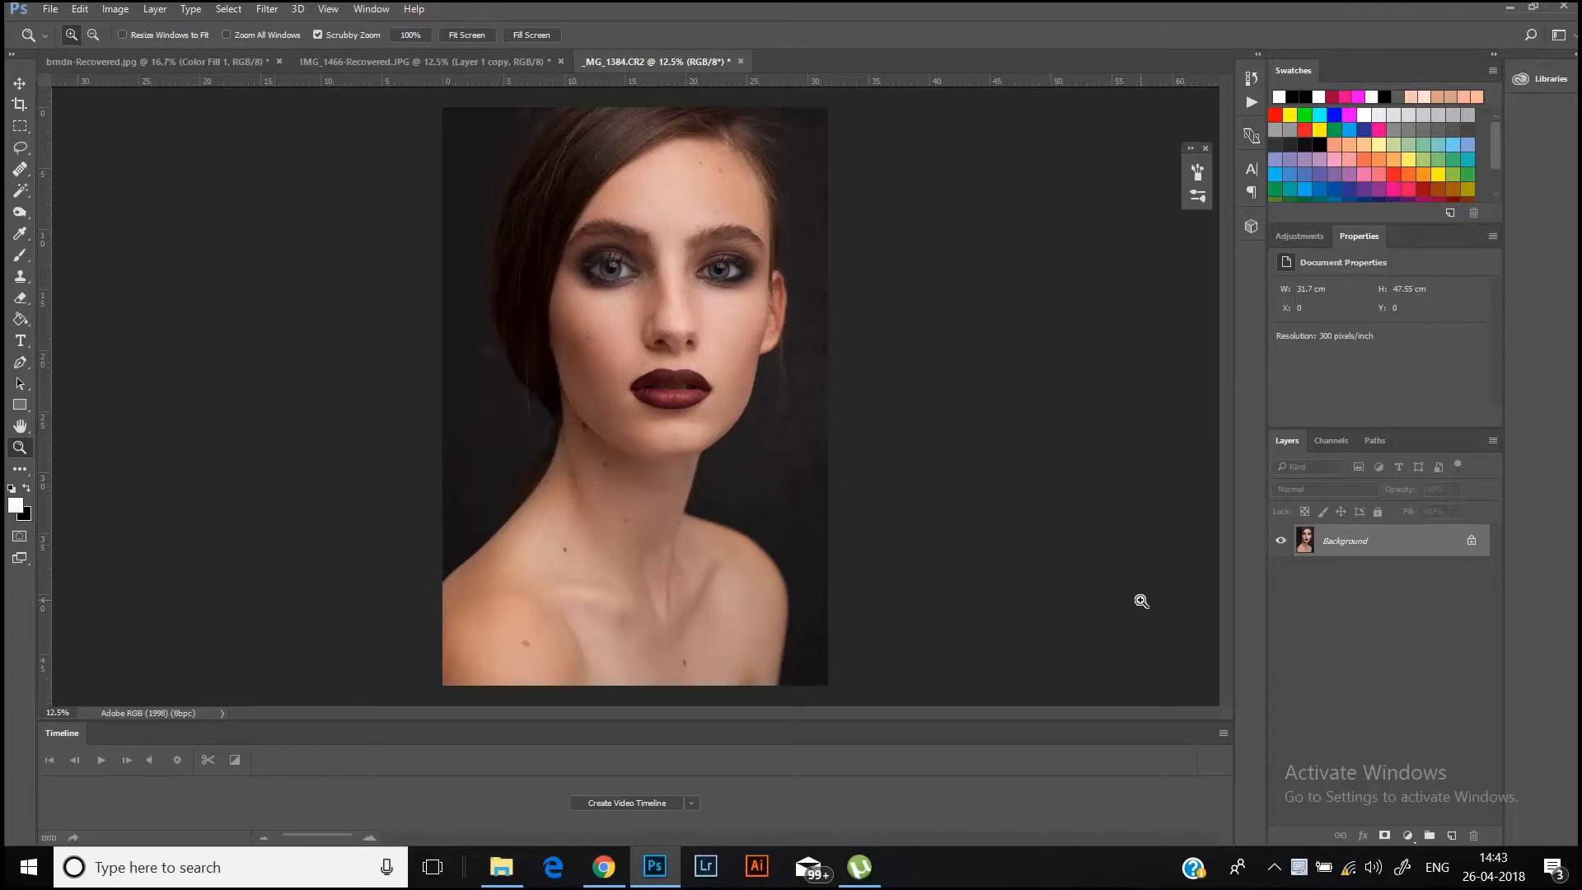
# - Duplicate the portrait's Background layer
pyautogui.click(19, 83)
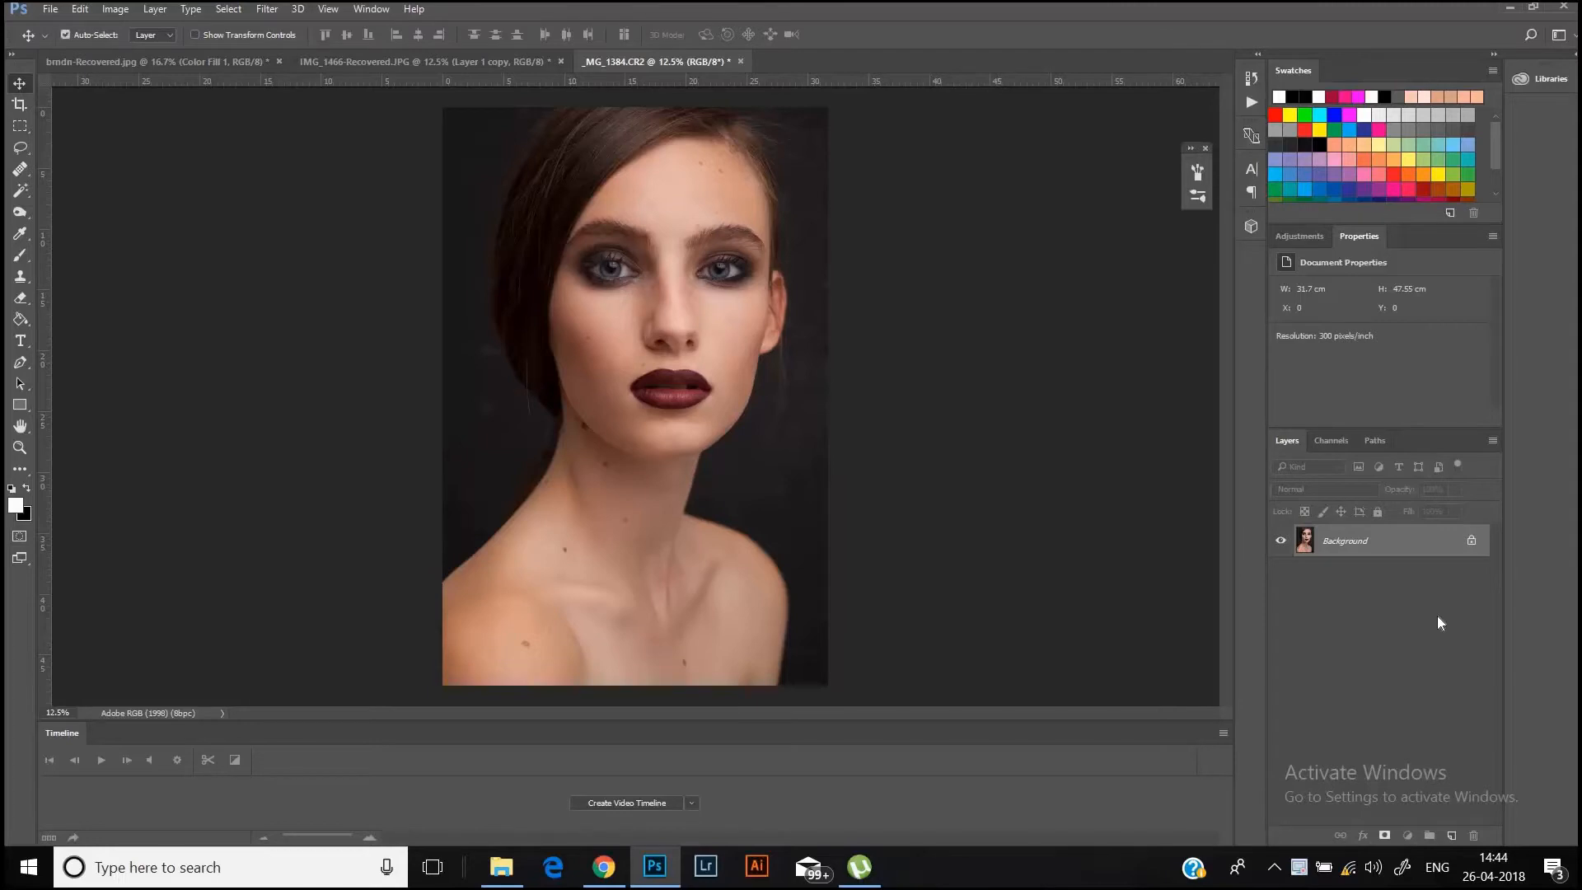
pyautogui.hotkey('ctrl', 'j')
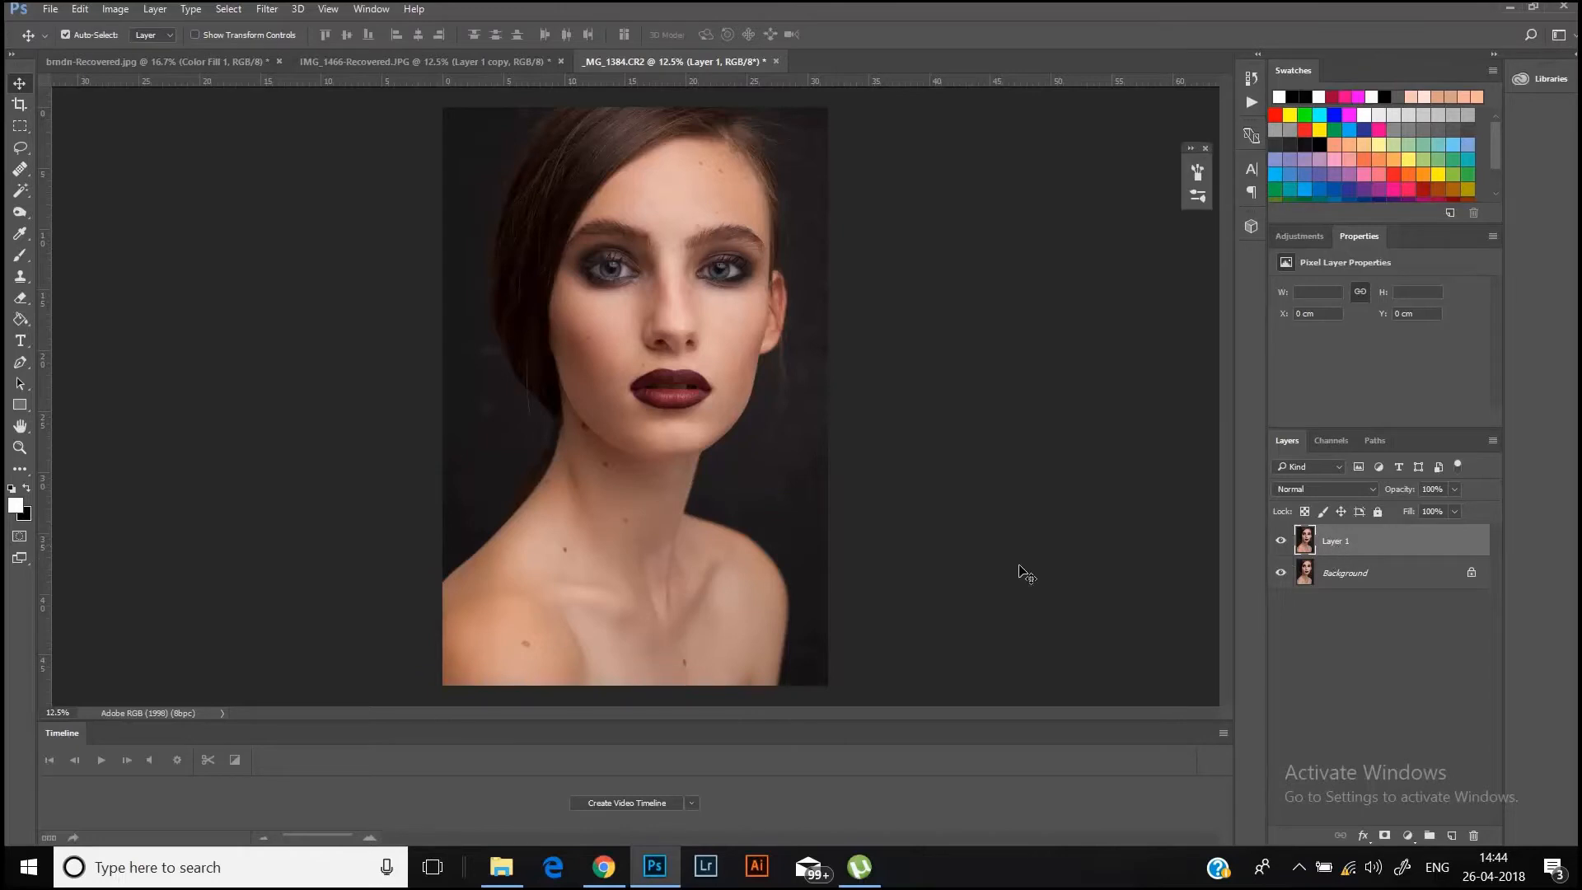
# - Remove the spots and blemishes on the forehead with the Healing Brush, sampling clean skin close to each one
pyautogui.click(20, 448)
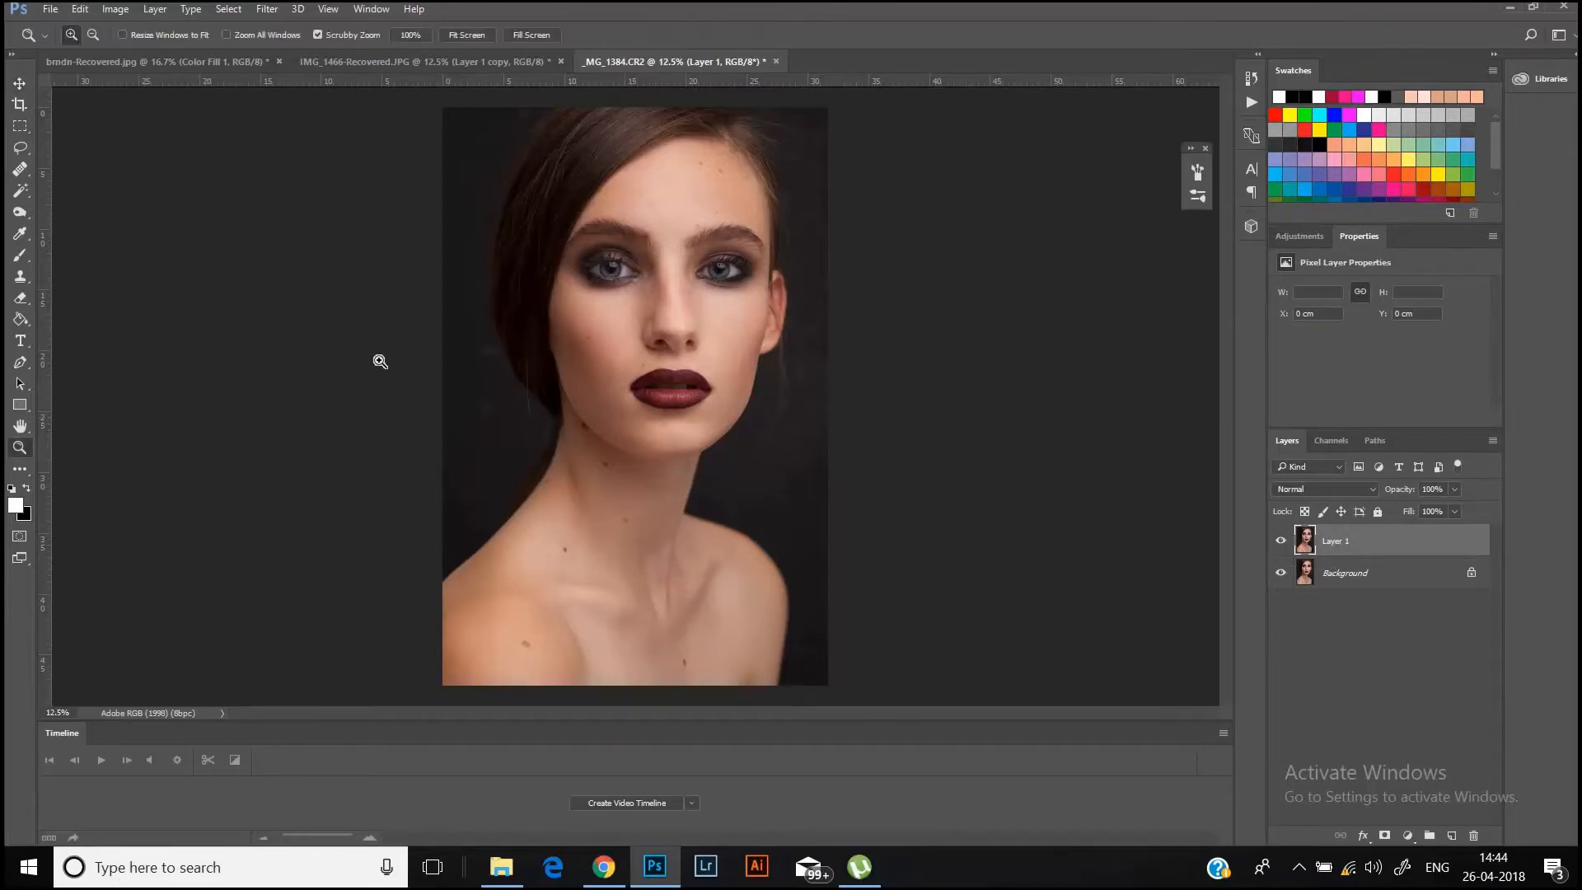
pyautogui.moveTo(660, 245); pyautogui.dragTo(1079, 367)
pyautogui.moveTo(1225, 348); pyautogui.dragTo(1228, 420)
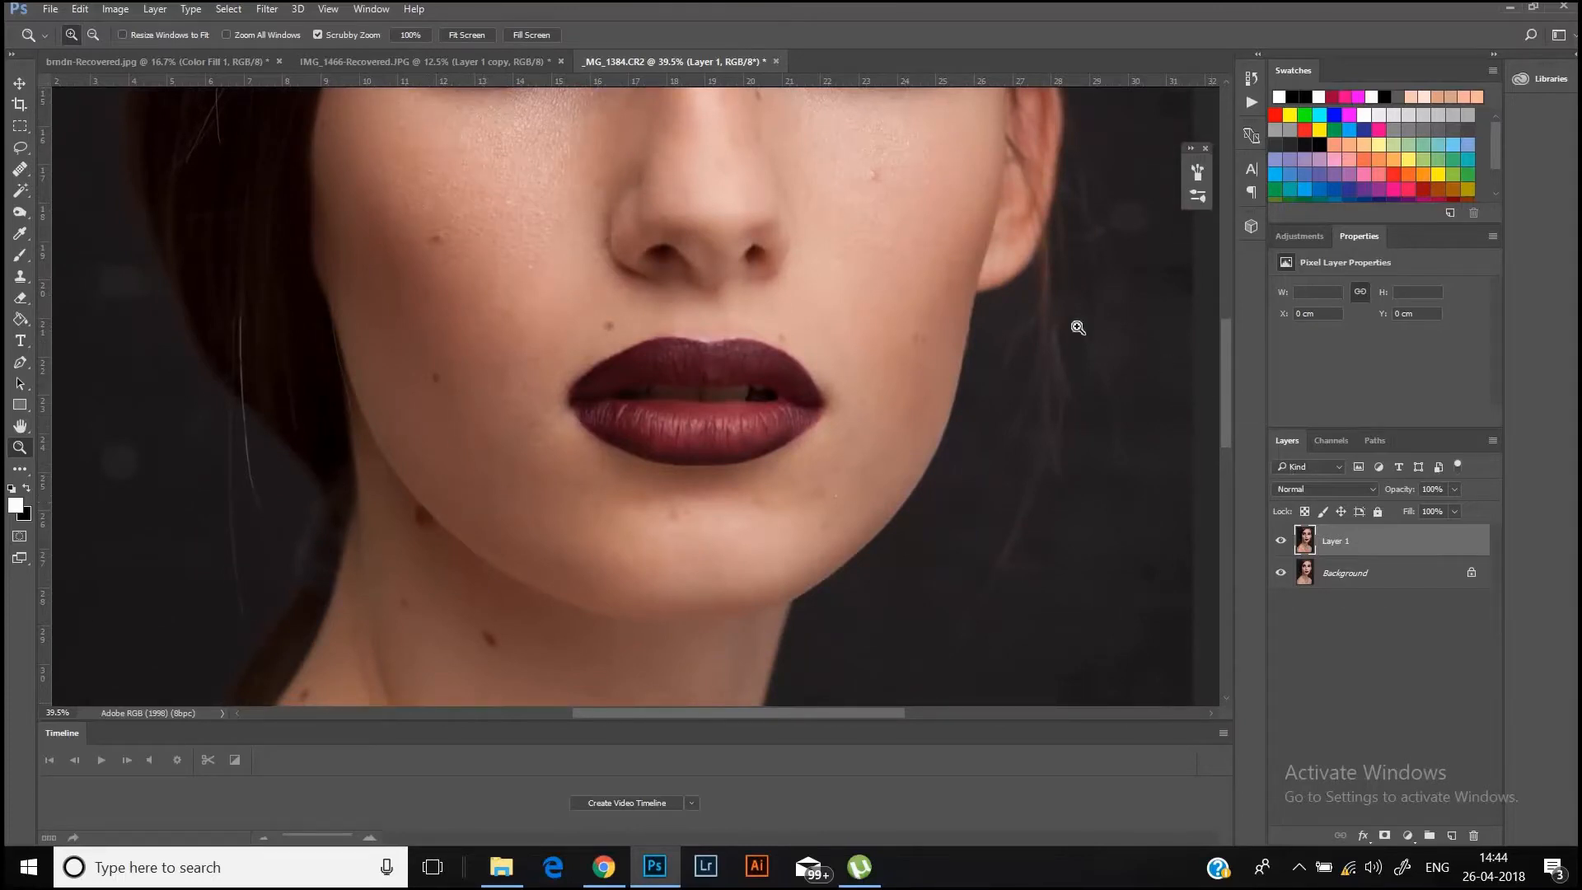
pyautogui.moveTo(840, 290); pyautogui.dragTo(1038, 272)
pyautogui.moveTo(1225, 352); pyautogui.dragTo(1226, 251)
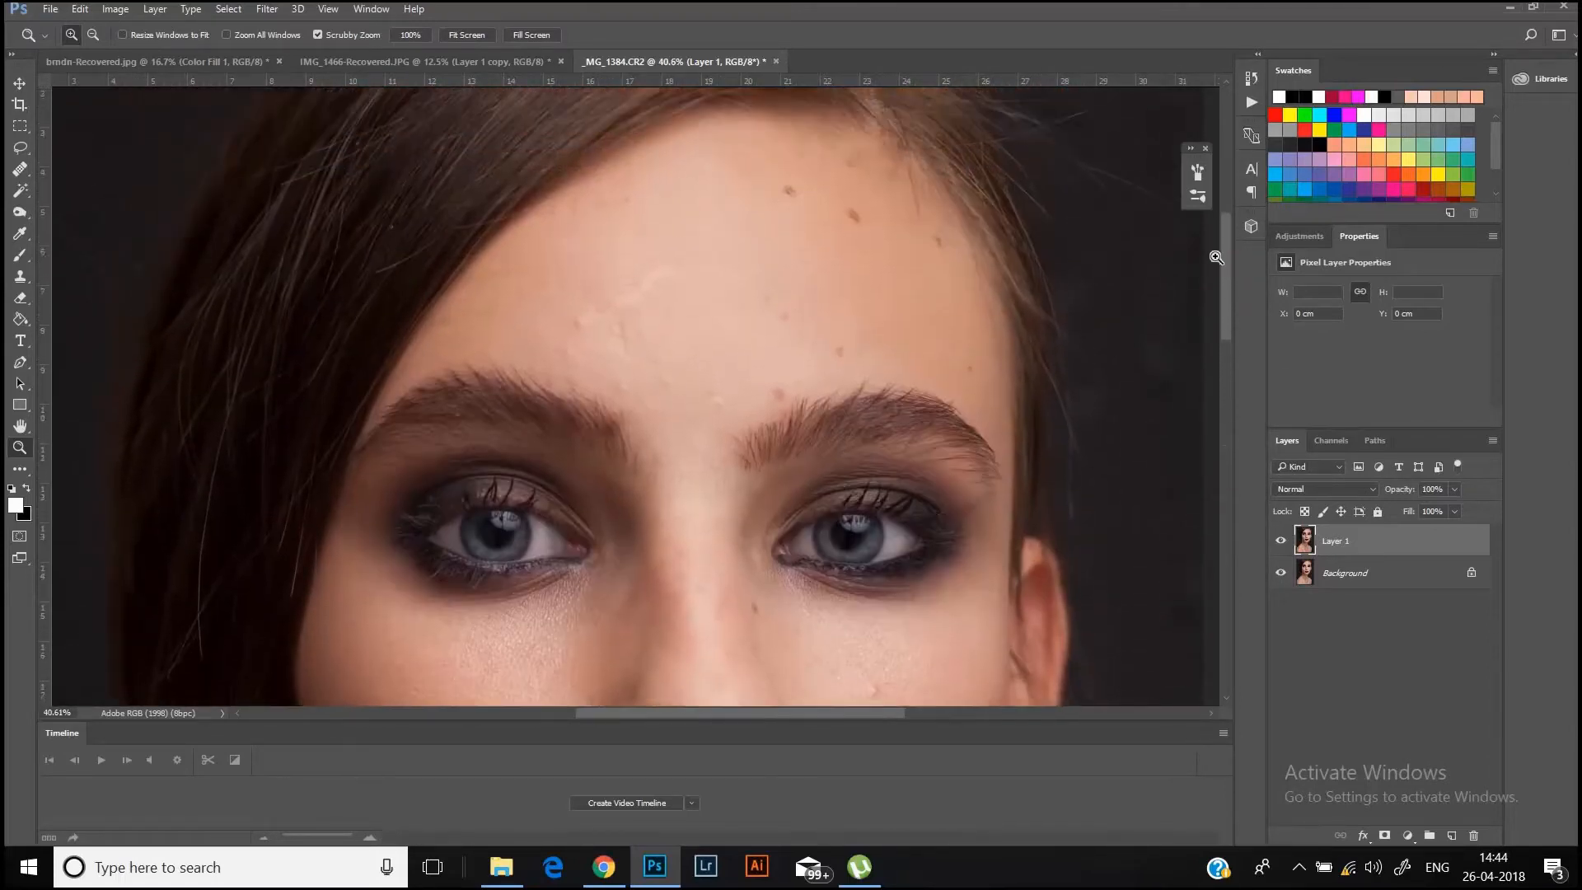
pyautogui.click(20, 170)
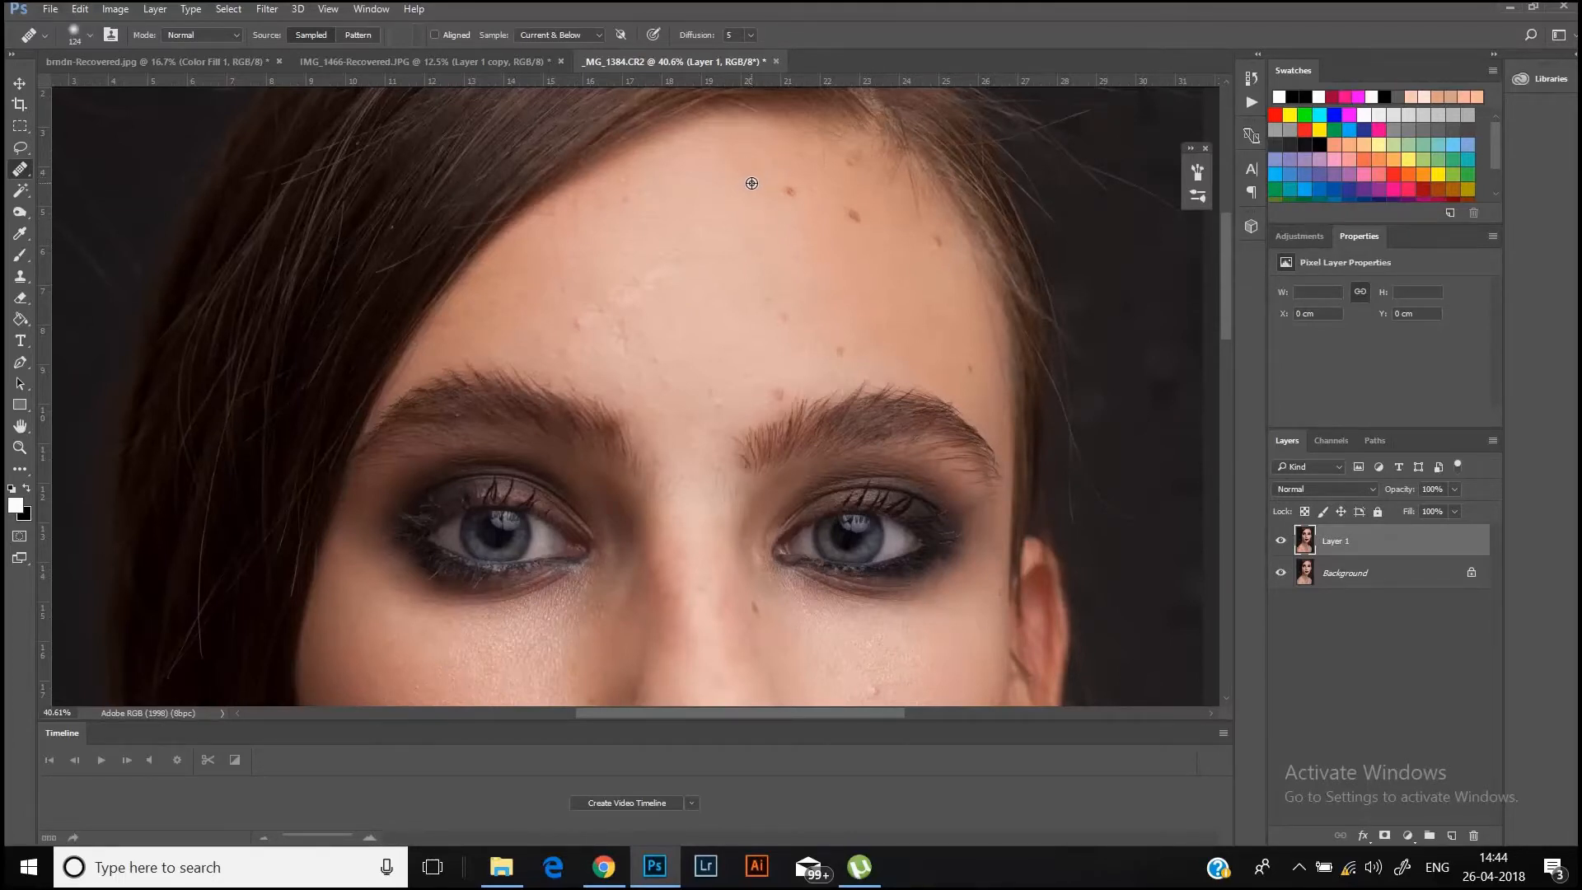
pyautogui.moveTo(792, 189); pyautogui.dragTo(780, 193)
pyautogui.click(795, 194)
pyautogui.keyDown('alt'); pyautogui.click(827, 226); pyautogui.keyUp('alt')
pyautogui.click(852, 214)
pyautogui.keyDown('alt'); pyautogui.click(664, 197); pyautogui.keyUp('alt')
pyautogui.click(666, 219)
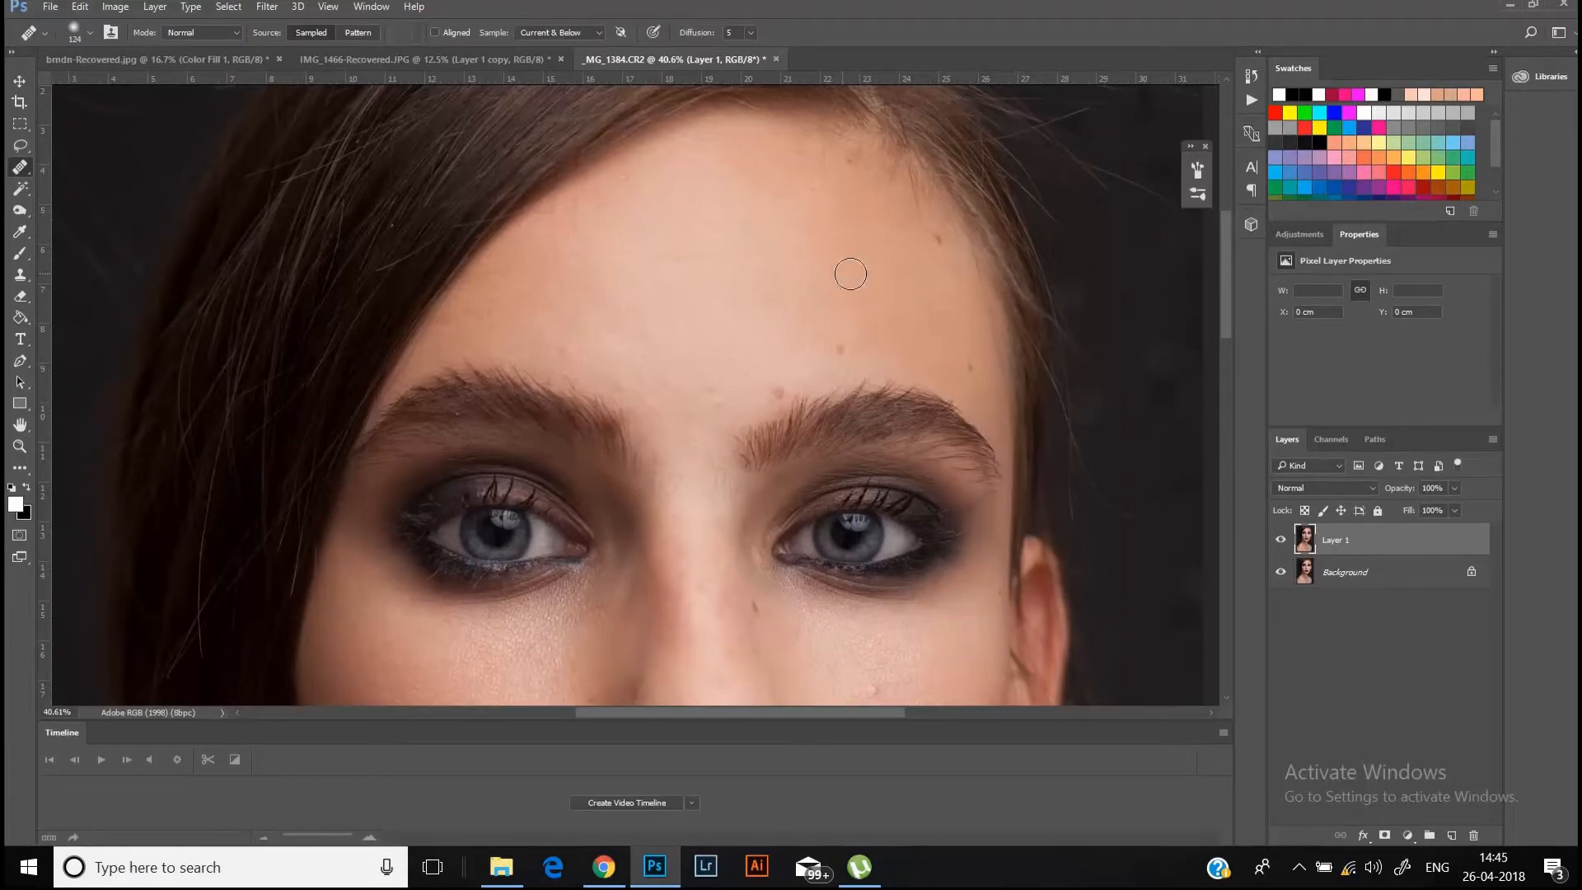
# - Heal the remaining moles and blemishes on the cheeks, around the mouth, and on the neck and shoulders
pyautogui.scroll(-4, 752, 294)
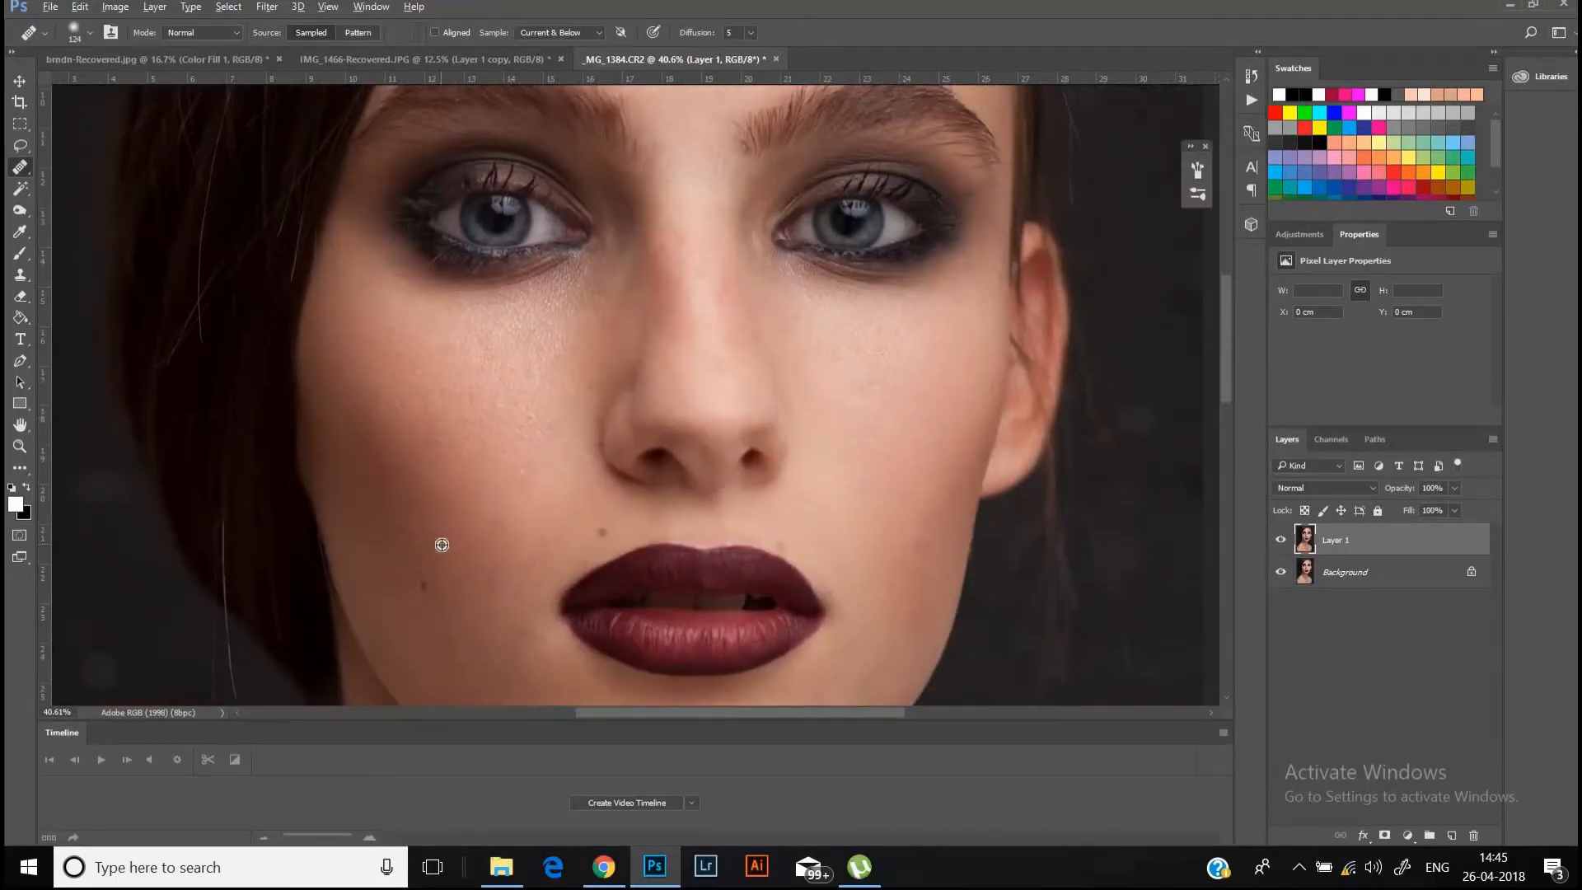
pyautogui.scroll(-4, 445, 505)
pyautogui.scroll(-4, 519, 491)
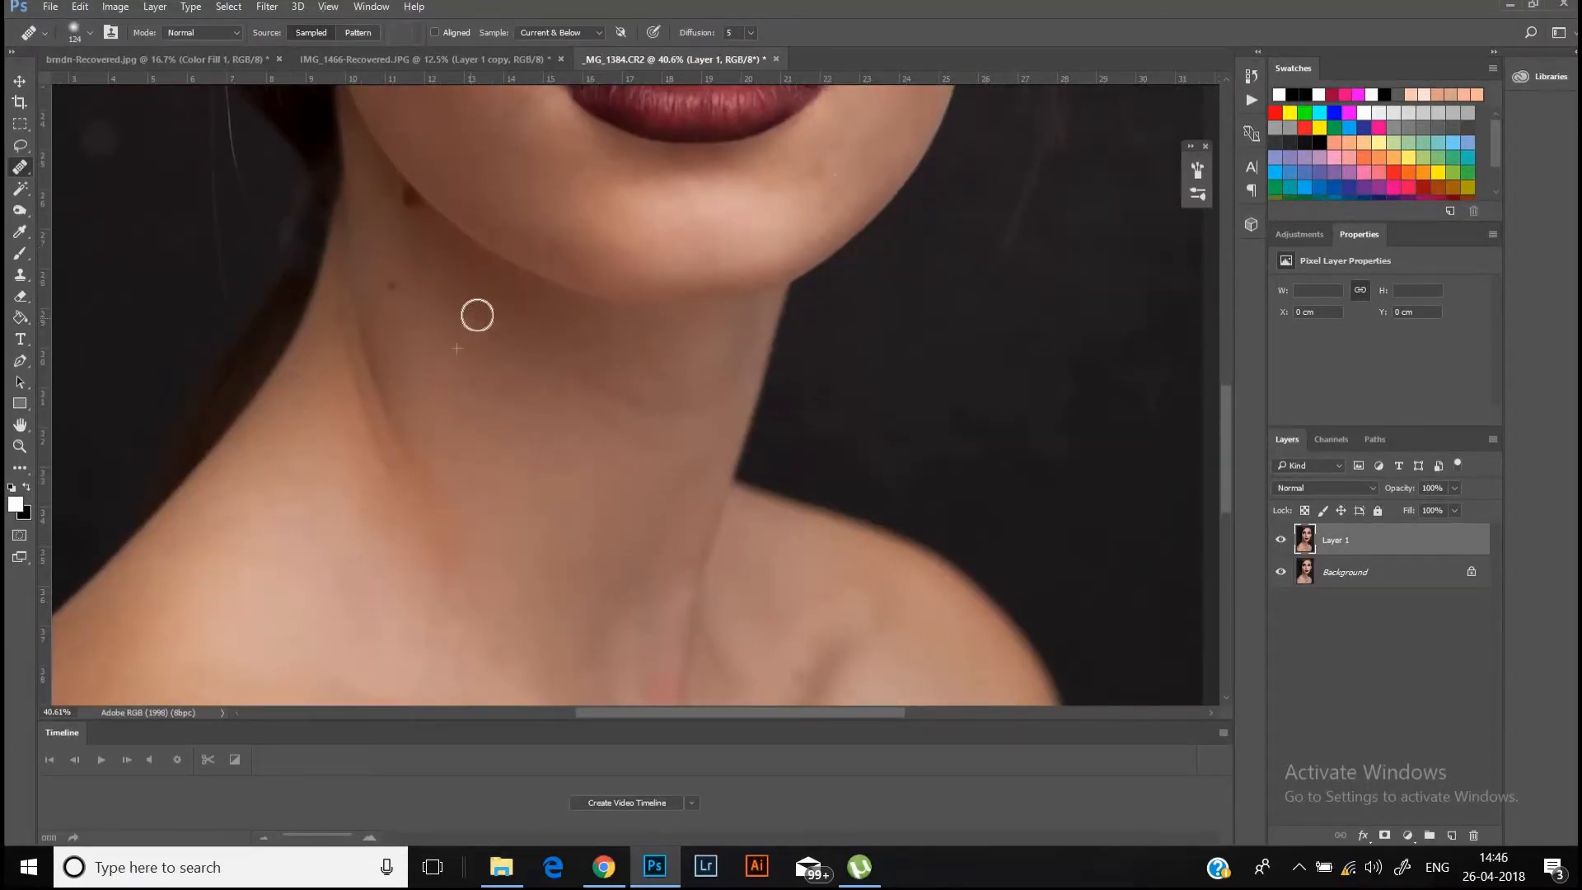
pyautogui.scroll(-4, 412, 239)
# - Compare the whole portrait before and after healing by toggling the visibility of Layer 1
pyautogui.press('z')
pyautogui.moveTo(828, 354); pyautogui.dragTo(714, 338)
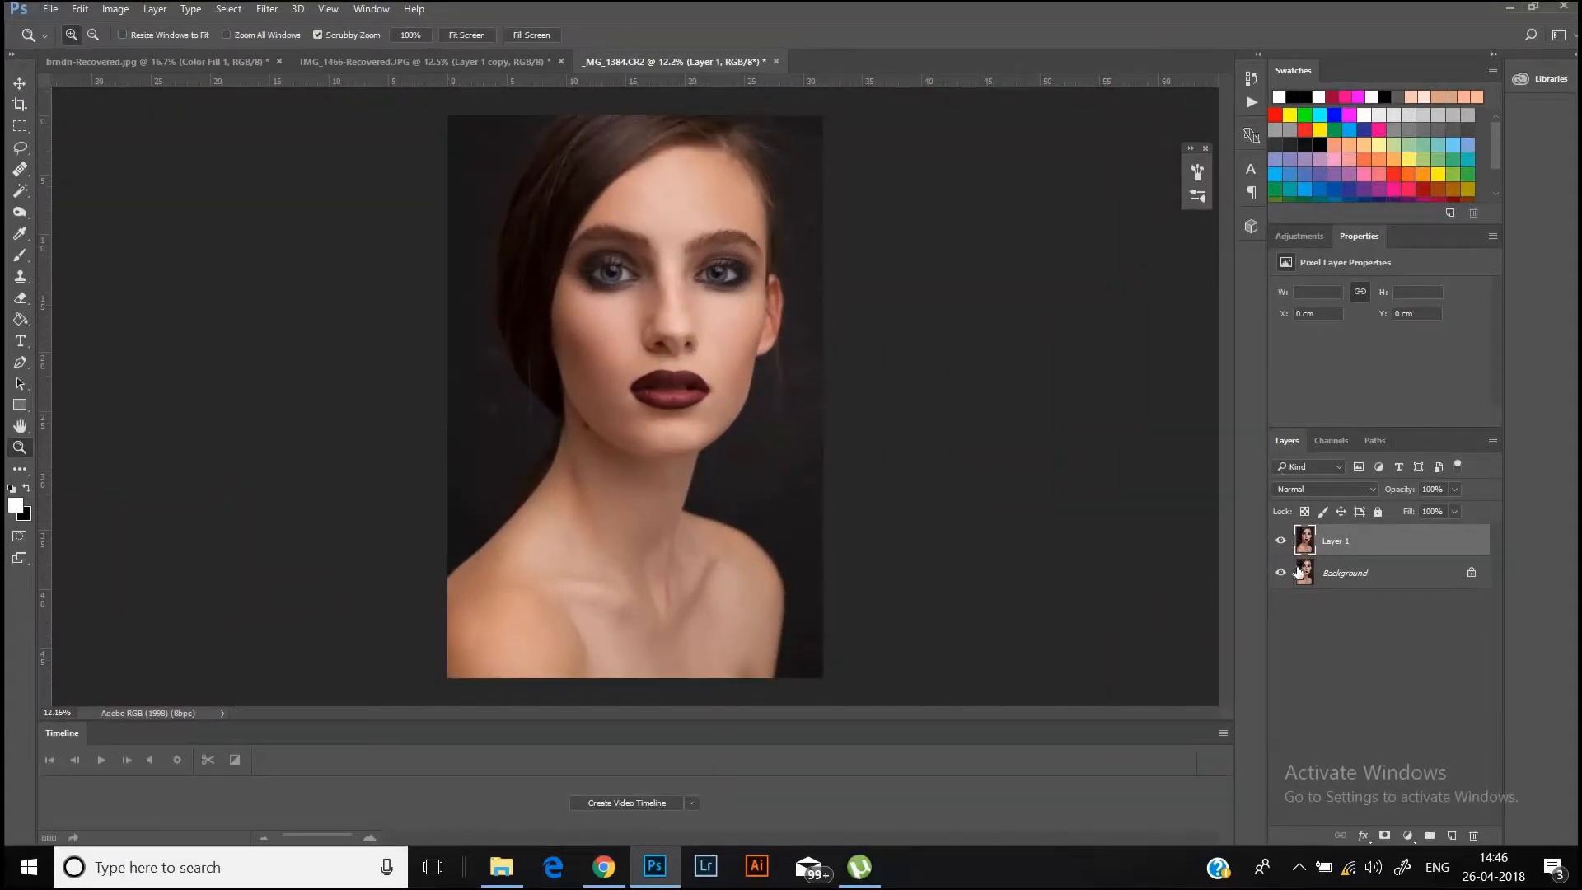
pyautogui.press('alt')
pyautogui.click(1280, 541)
pyautogui.click(1281, 544)
pyautogui.click(1281, 544)
pyautogui.click(1282, 543)
# - Make two duplicates of the healed Layer 1
pyautogui.hotkey('ctrl', 'j')
pyautogui.hotkey('ctrl', 'j')
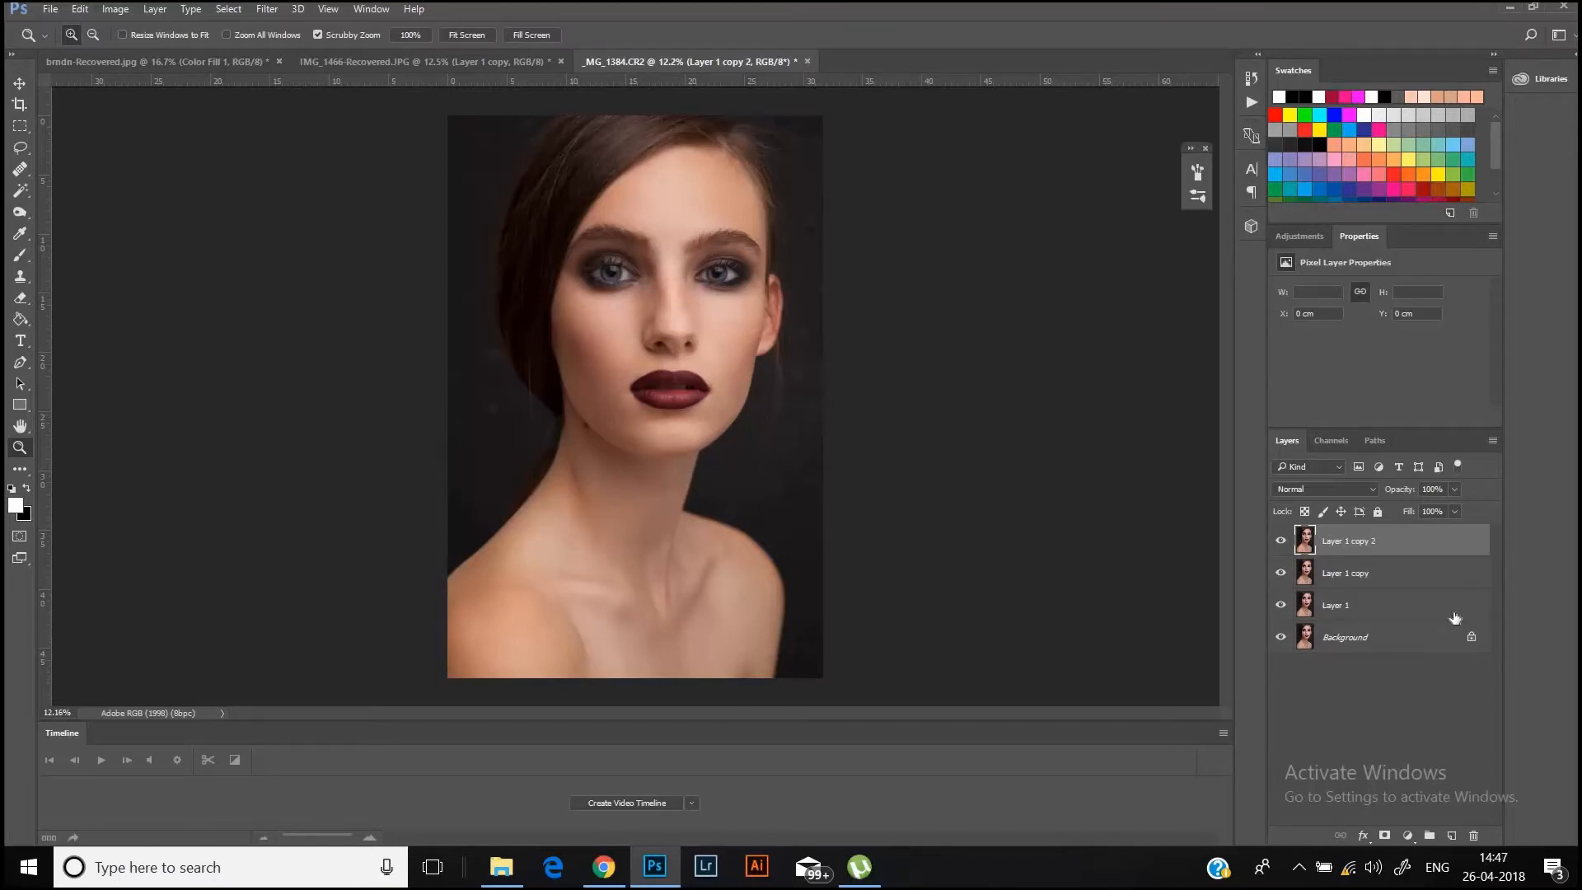
# - Rename the lower copy of Layer 1 as colour and the upper copy as texture
pyautogui.click(1358, 575)
pyautogui.doubleClick(1358, 574)
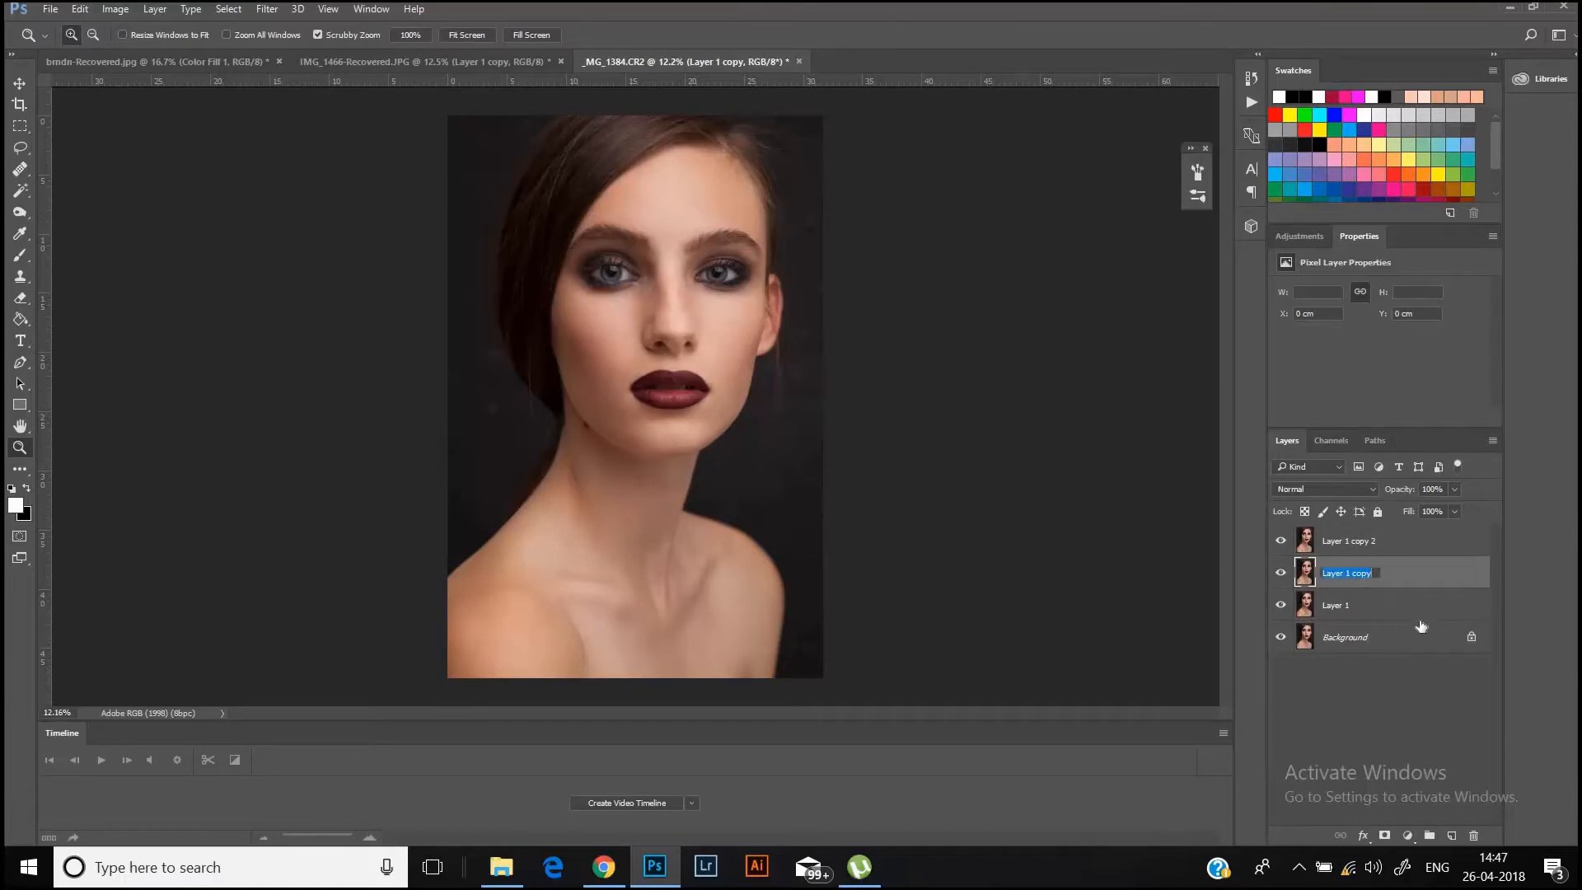
pyautogui.press('Left')
pyautogui.press('Return')
pyautogui.doubleClick(1345, 544)
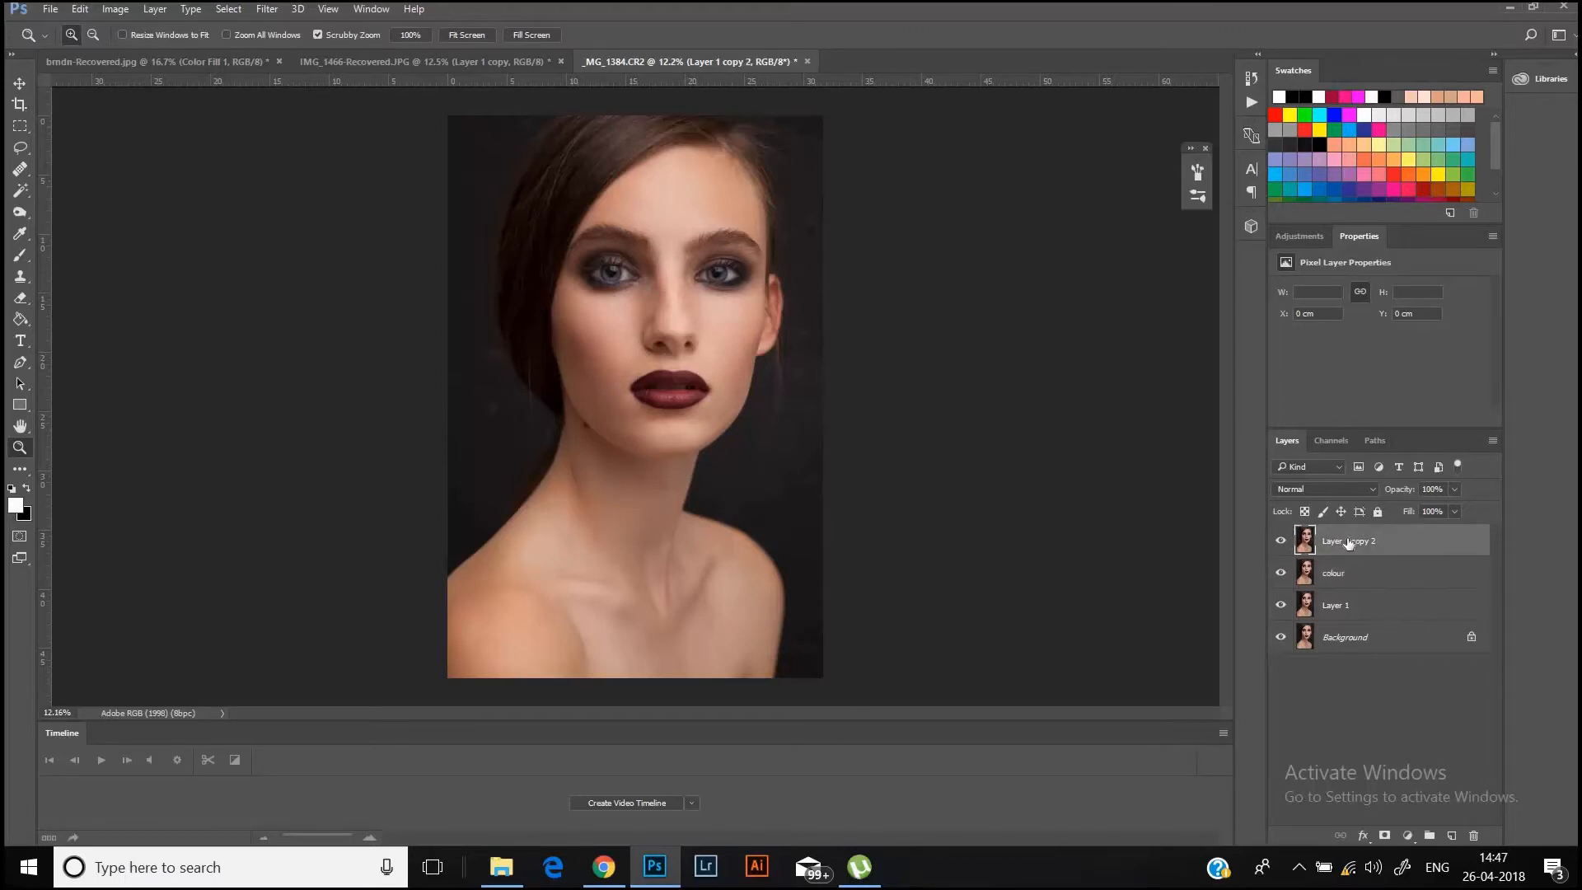
pyautogui.write('texture')
# - Hide the texture layer and apply a Gaussian Blur to the colour layer to soften its fine skin detail
pyautogui.click(1322, 580)
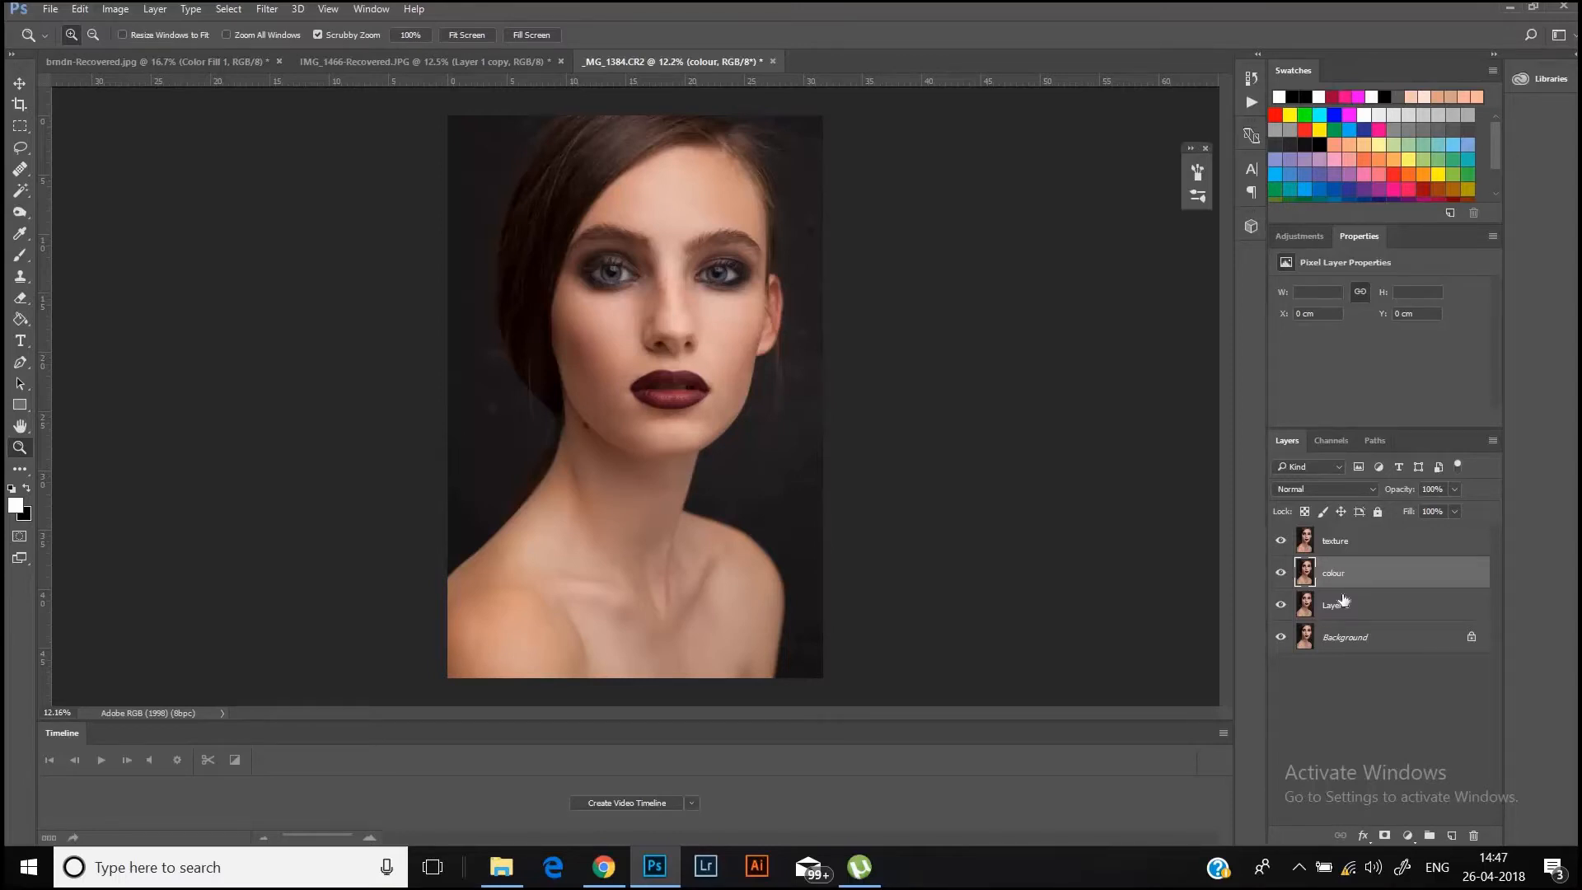
pyautogui.click(1282, 541)
pyautogui.click(267, 9)
pyautogui.moveTo(476, 235)
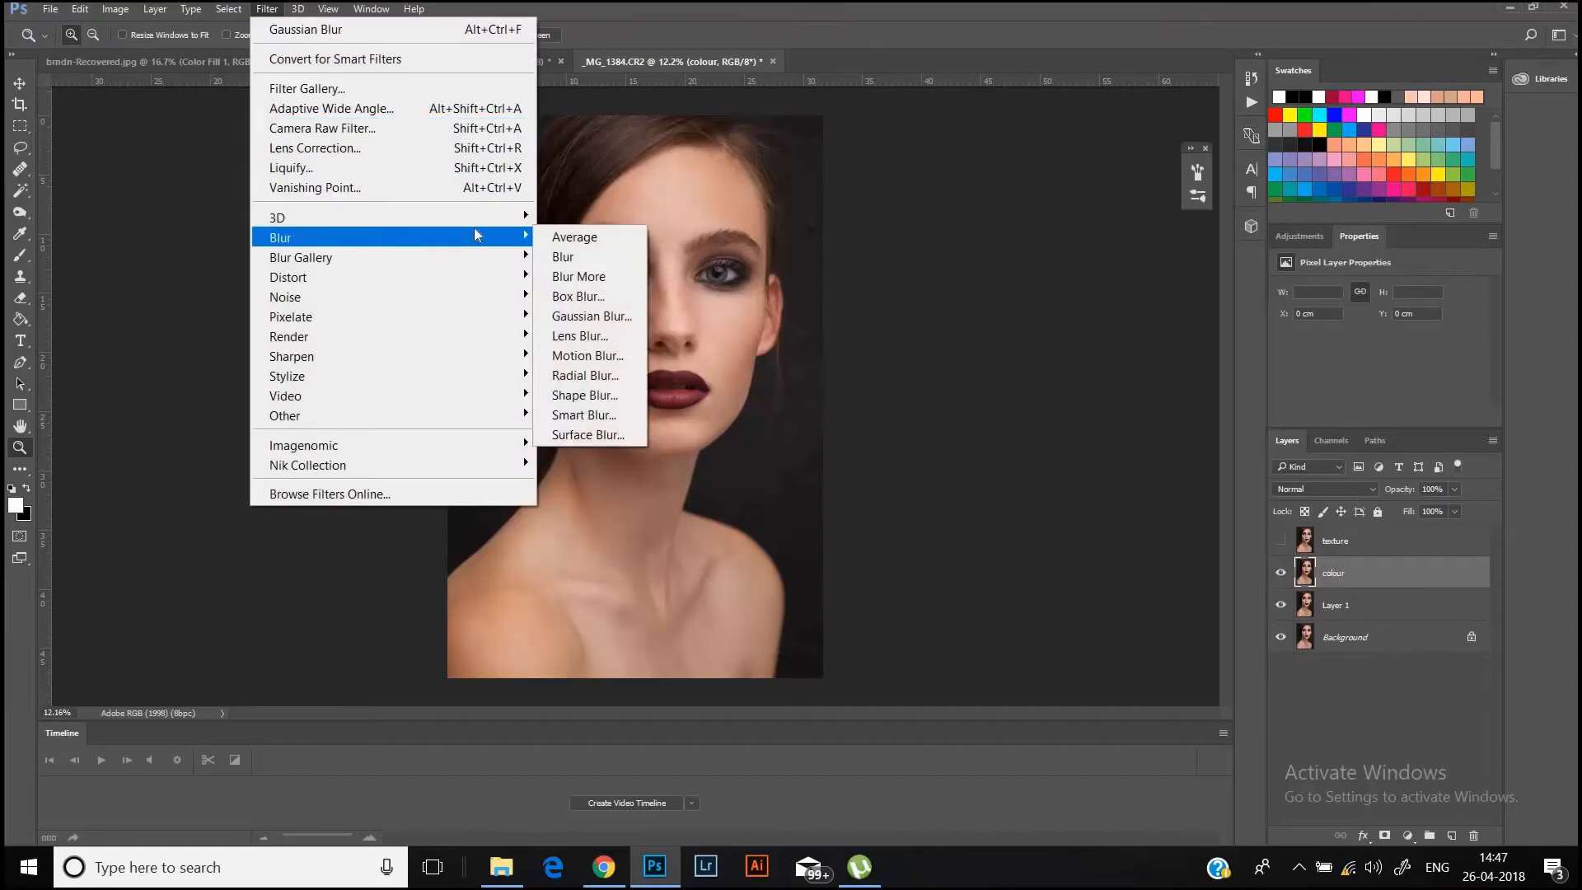
pyautogui.click(620, 318)
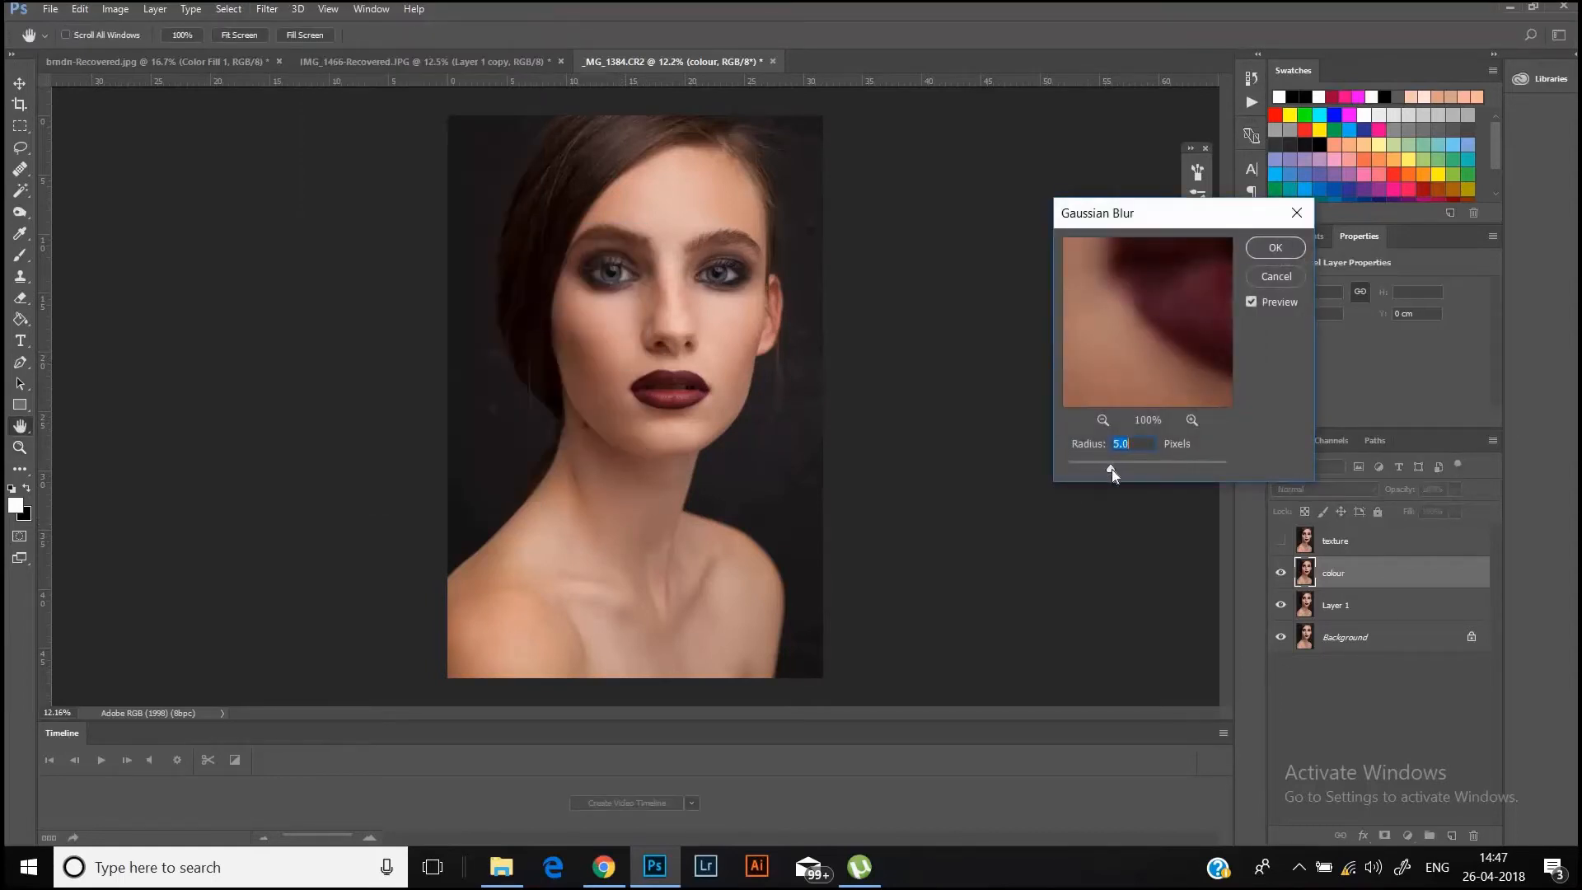
pyautogui.moveTo(1128, 476); pyautogui.dragTo(1129, 476)
pyautogui.click(1277, 248)
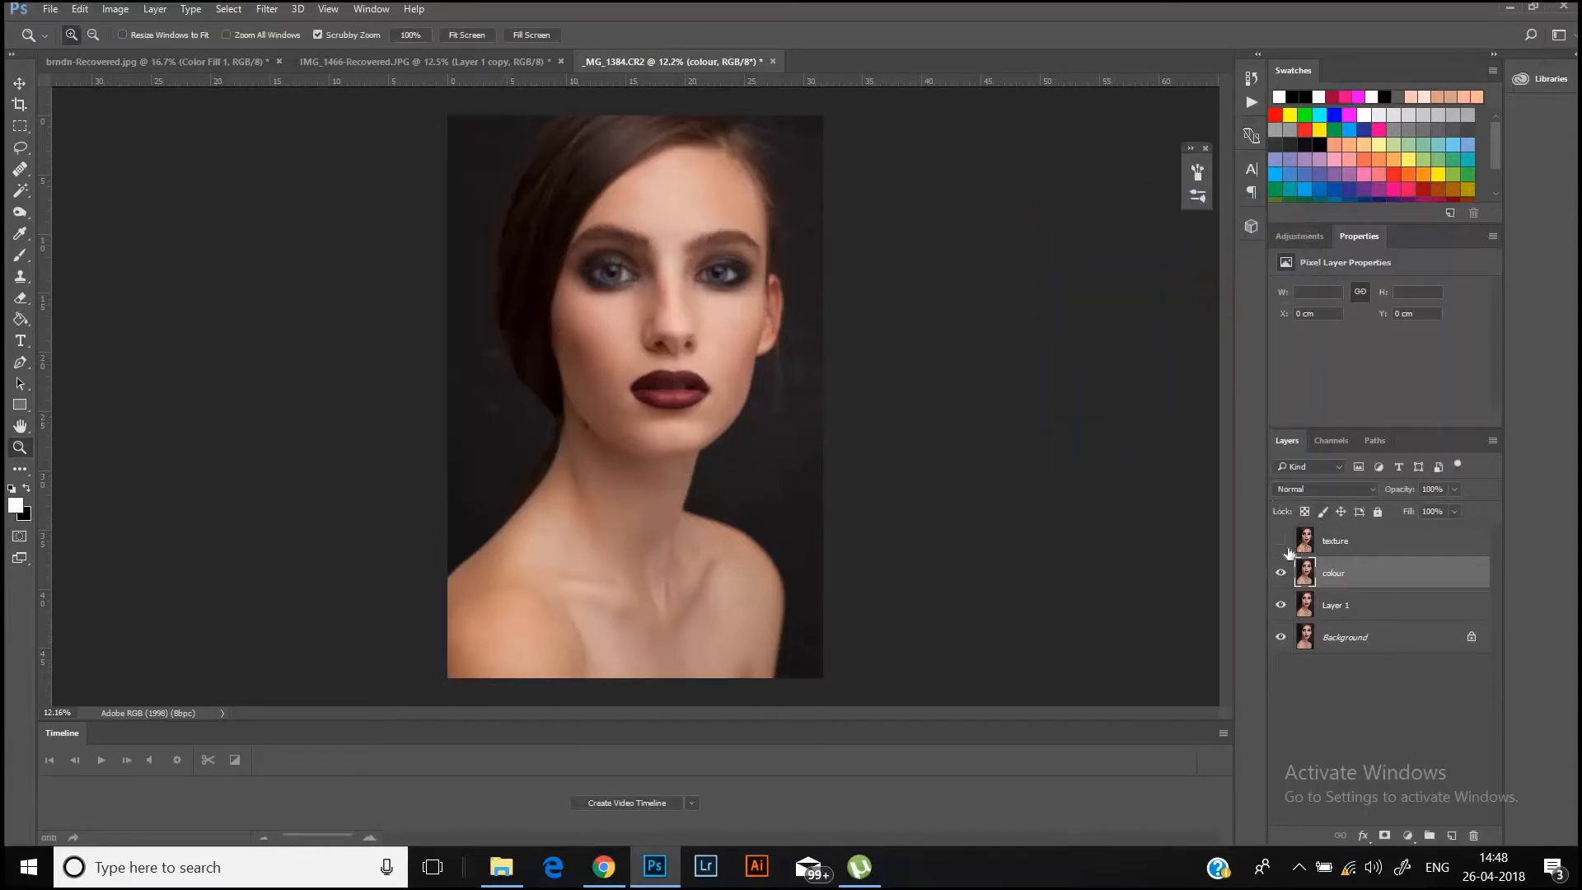
# - Show the texture layer and use Apply Image on it with the colour layer as source, Subtract blending, scale 2 and offset 128
pyautogui.click(1354, 544)
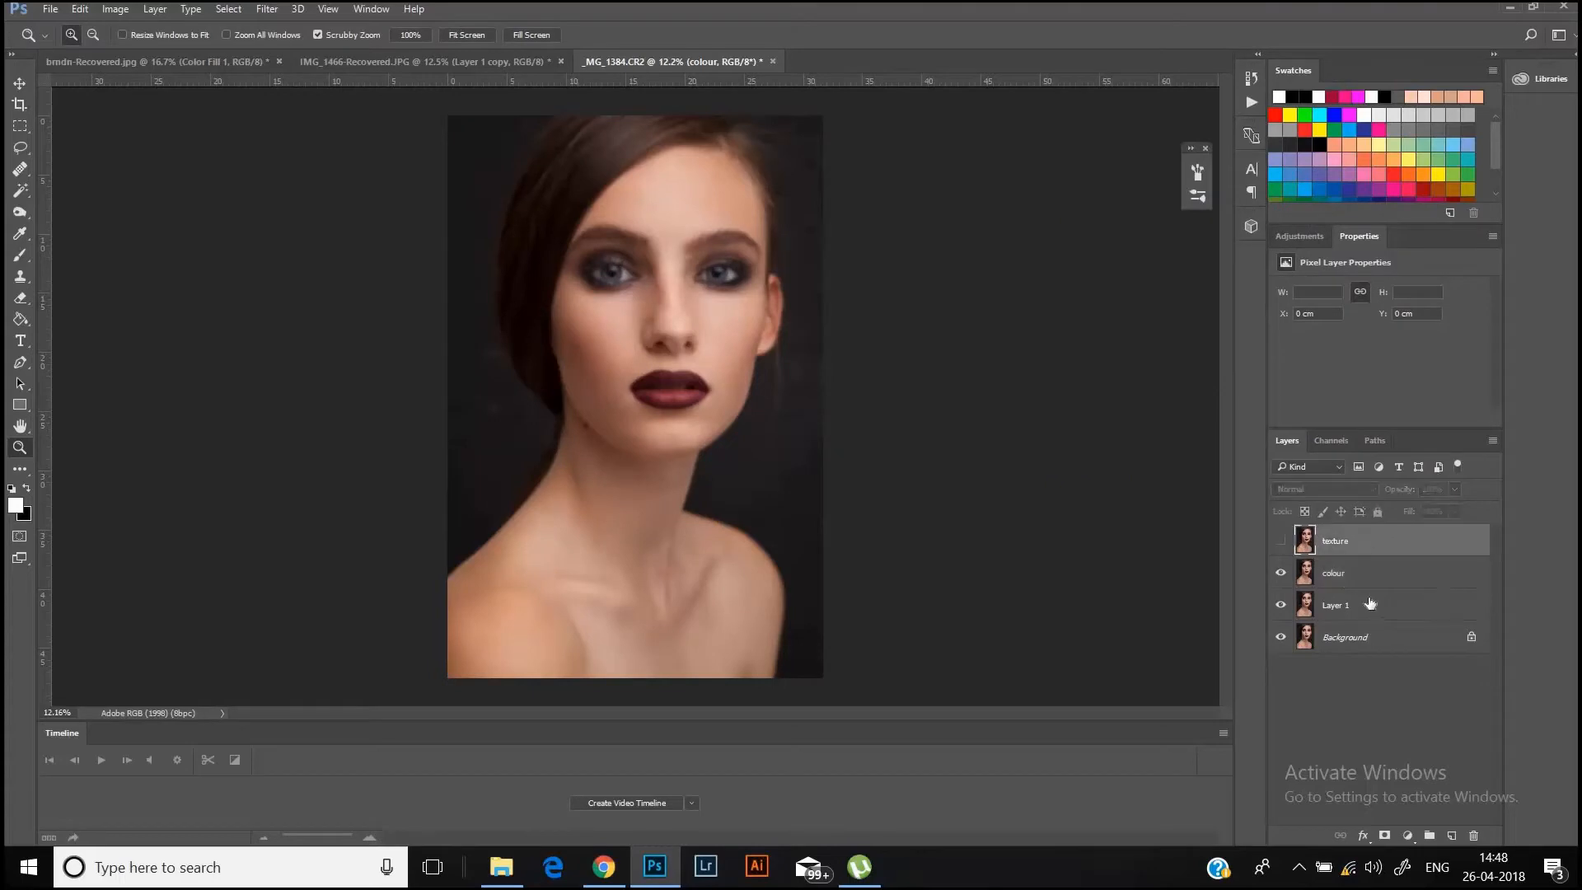
pyautogui.click(1280, 541)
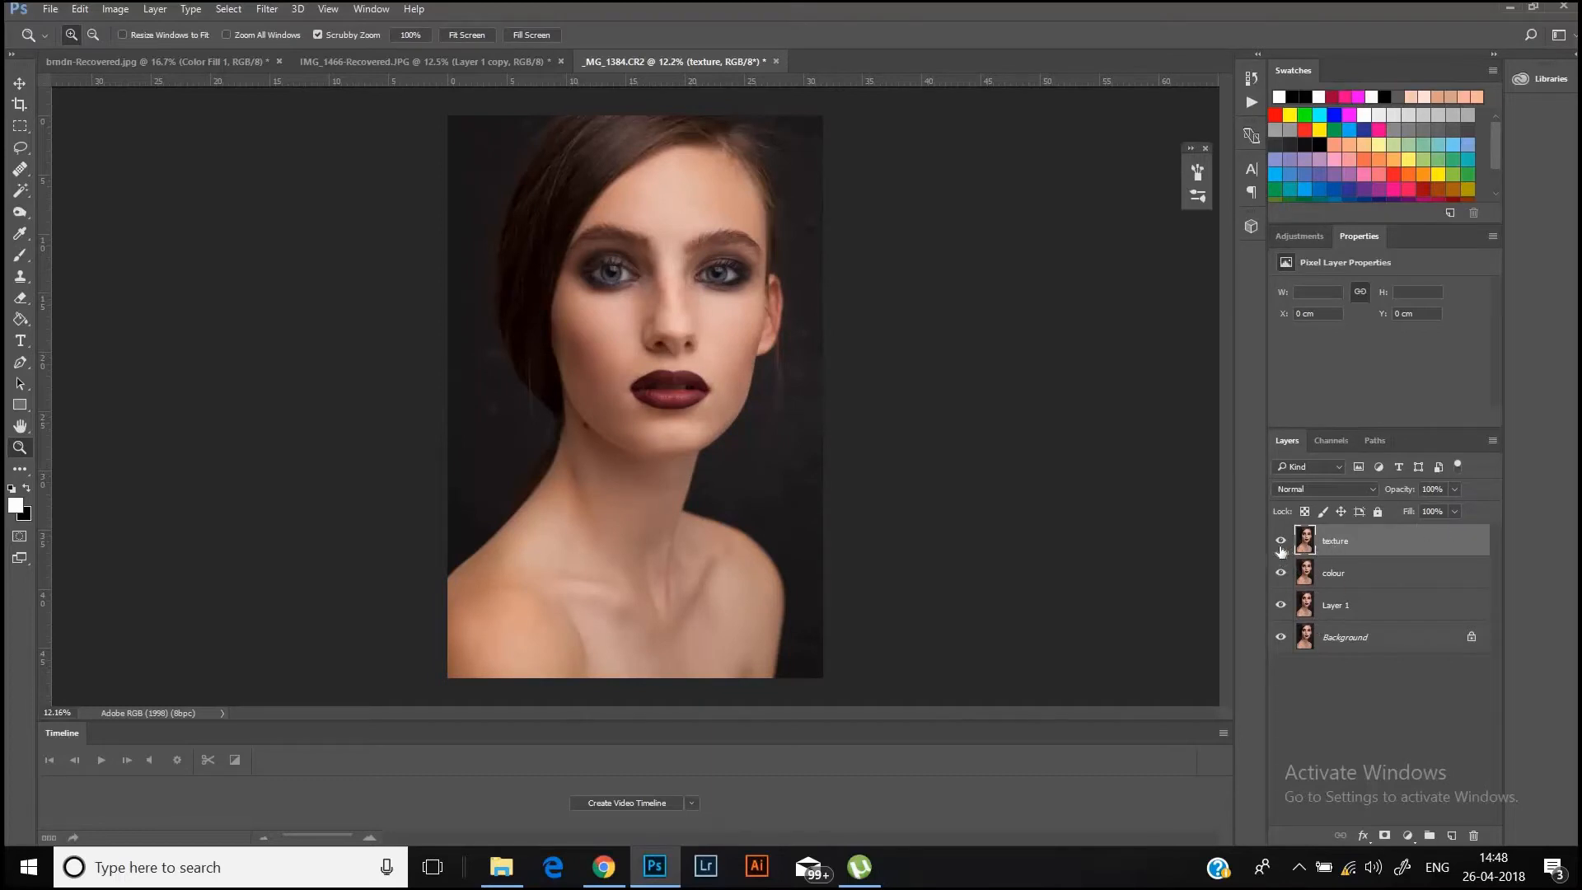
pyautogui.click(114, 9)
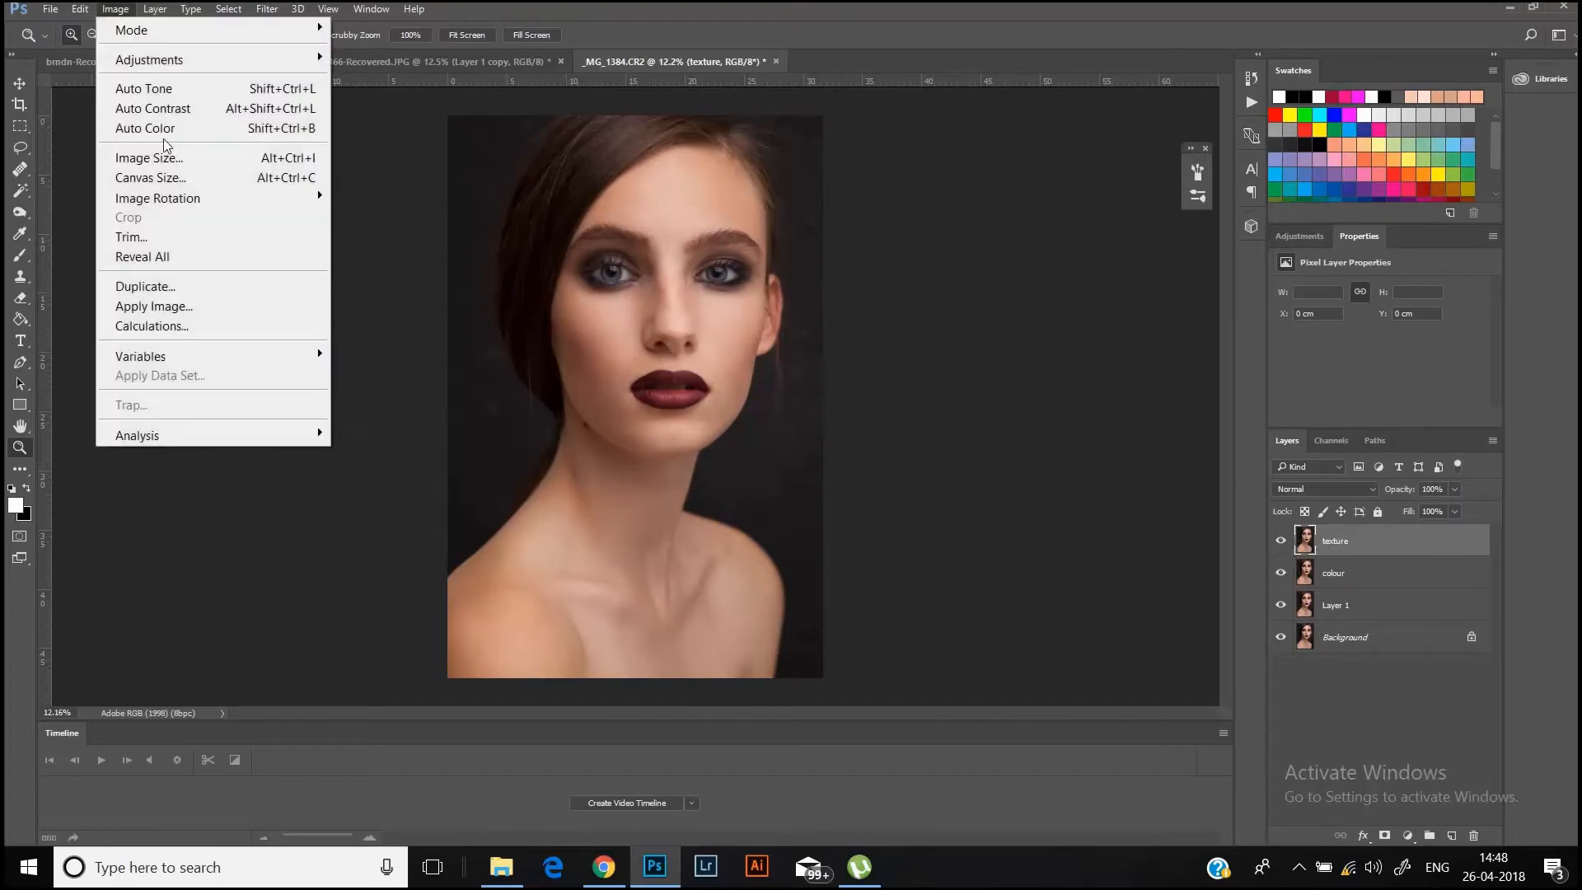
pyautogui.click(234, 311)
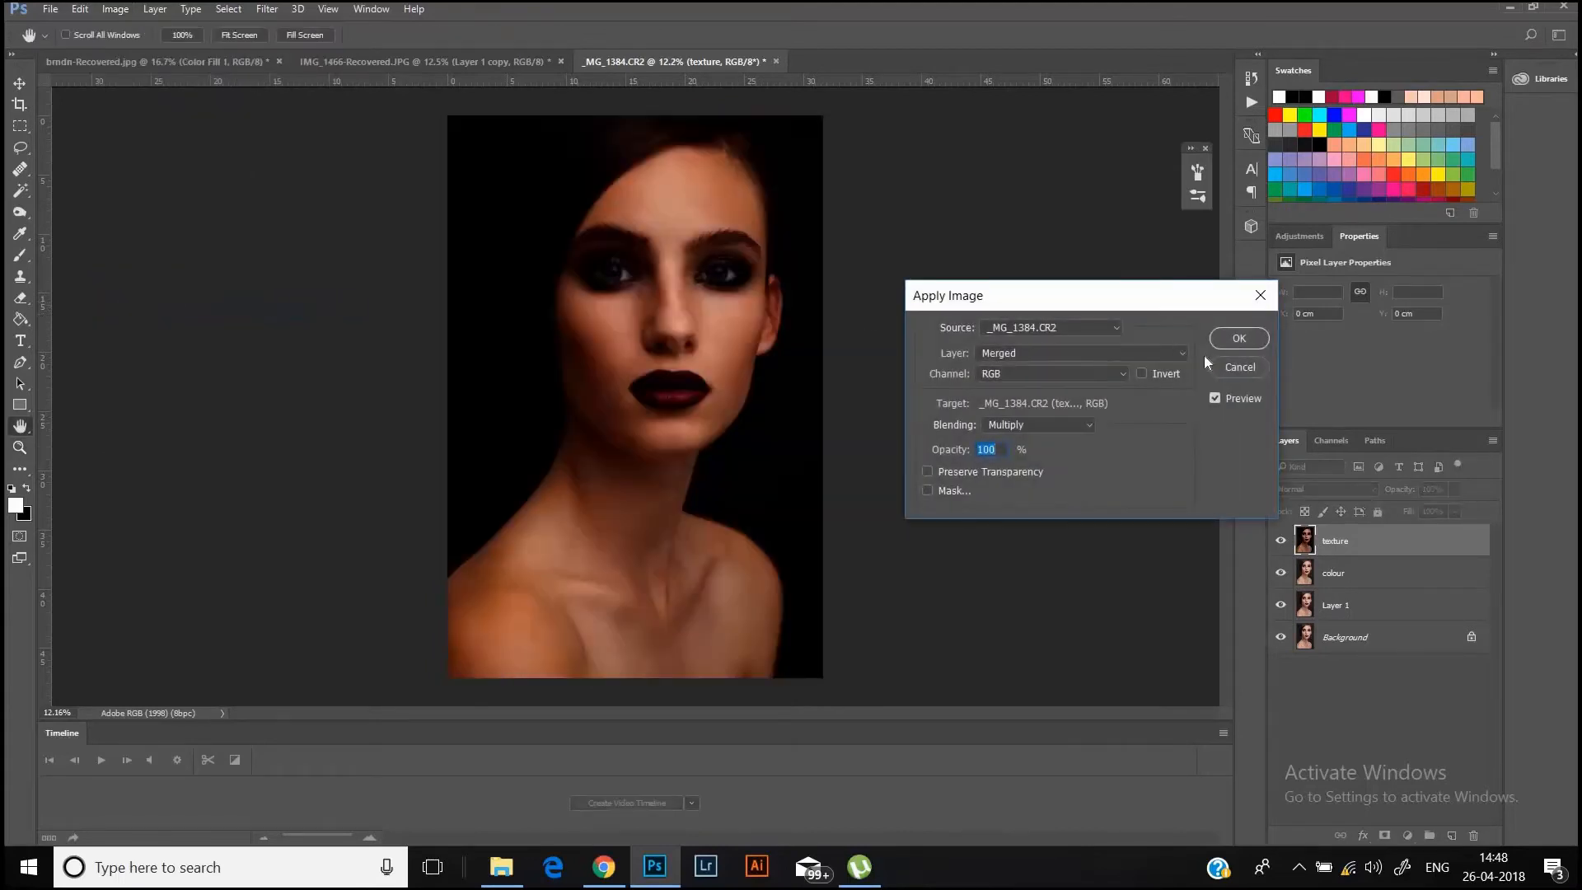
pyautogui.click(1129, 349)
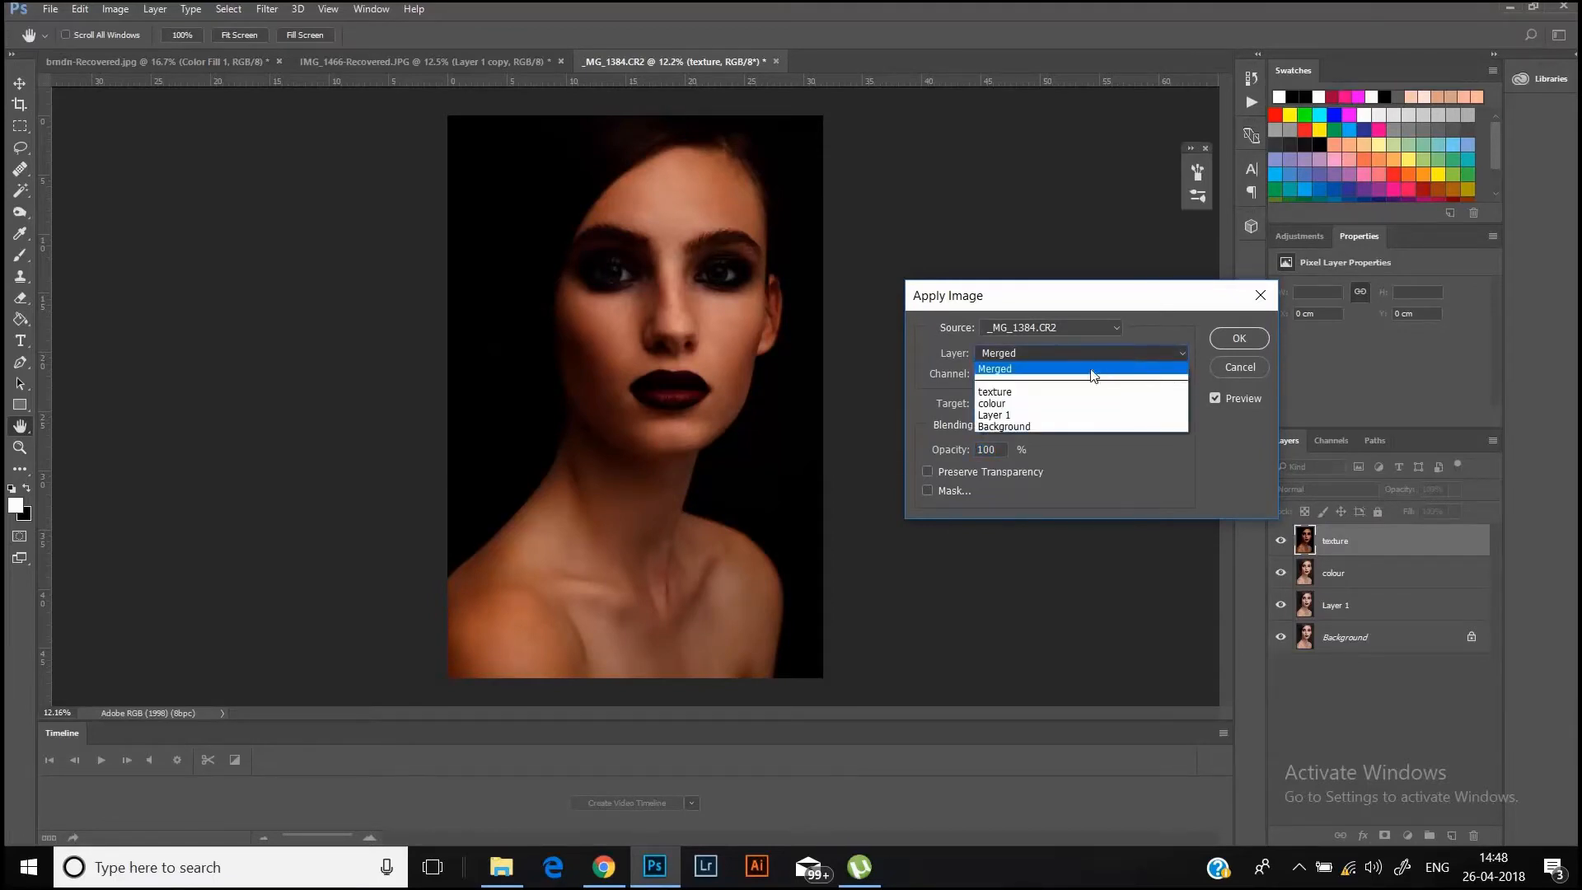
pyautogui.click(1055, 405)
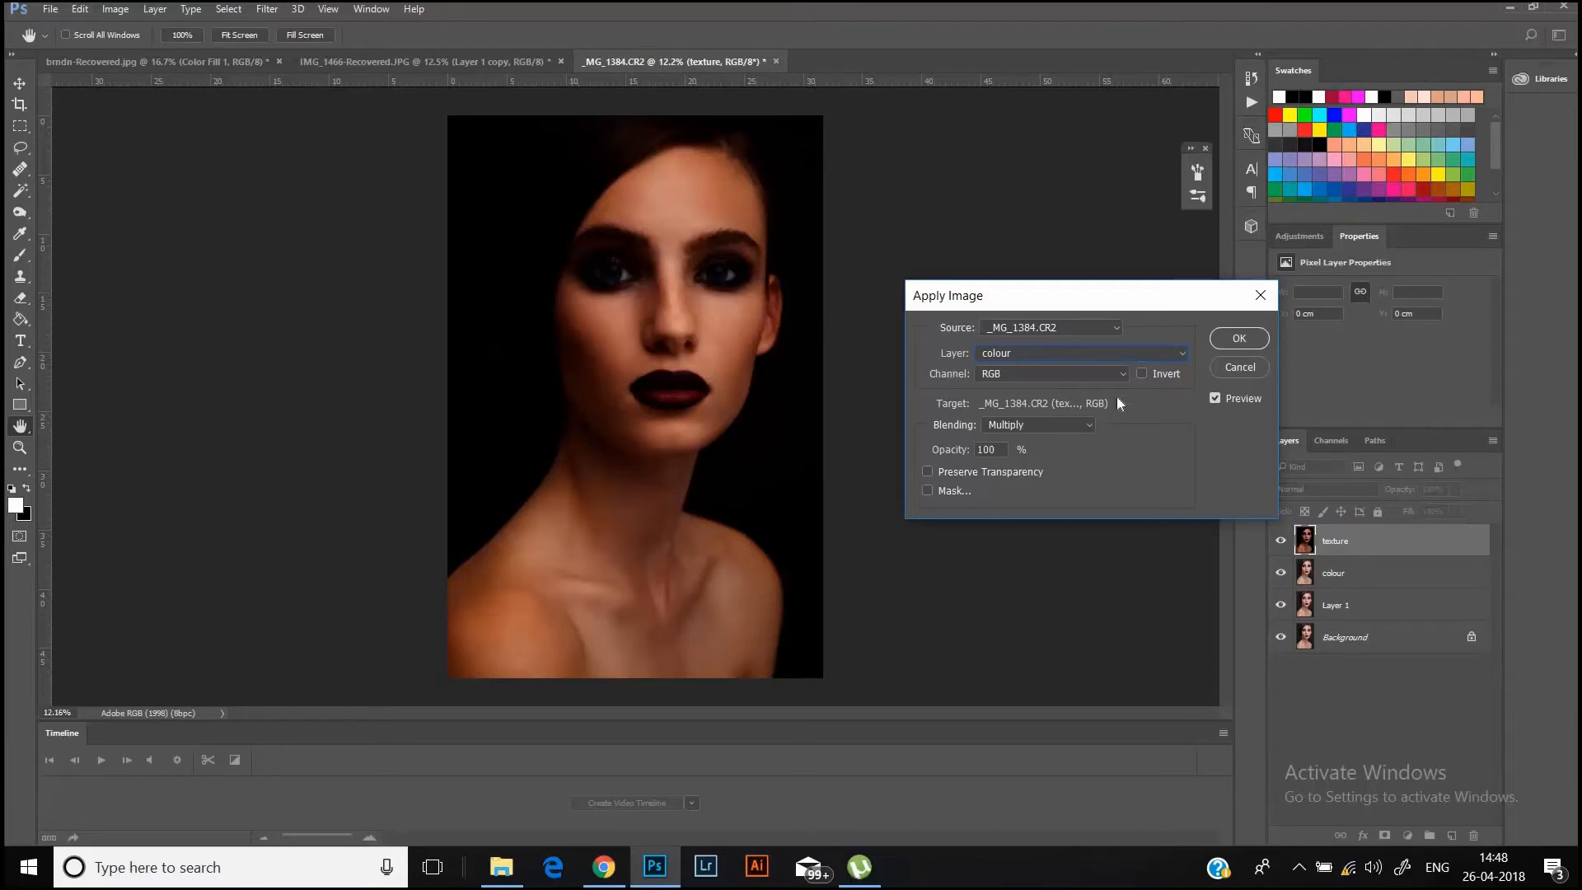
pyautogui.click(1085, 427)
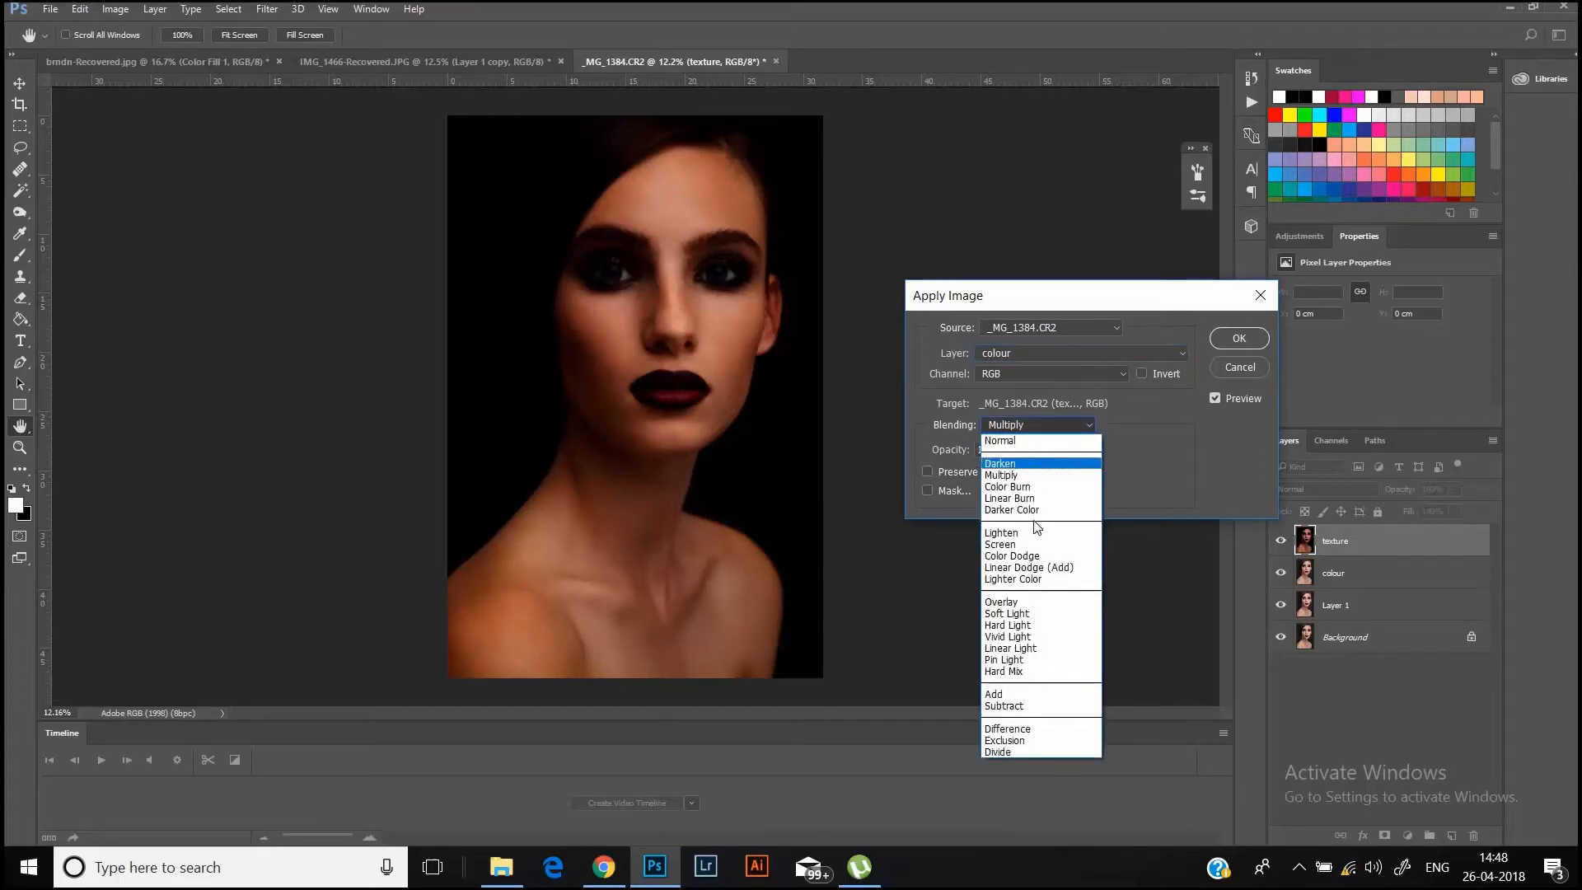
pyautogui.click(1044, 706)
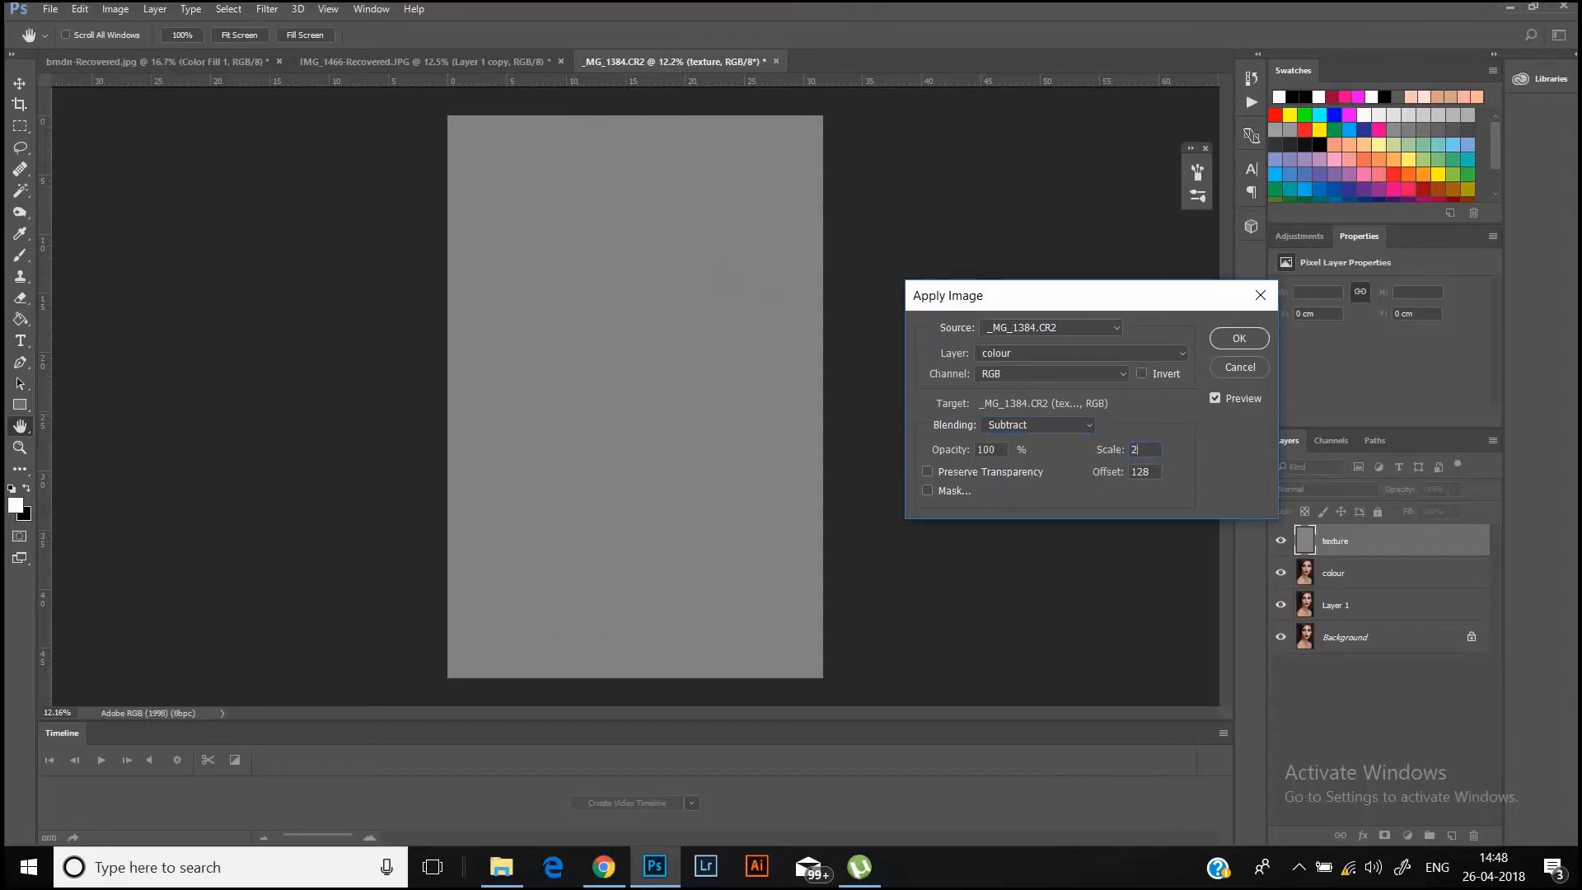
pyautogui.click(1248, 340)
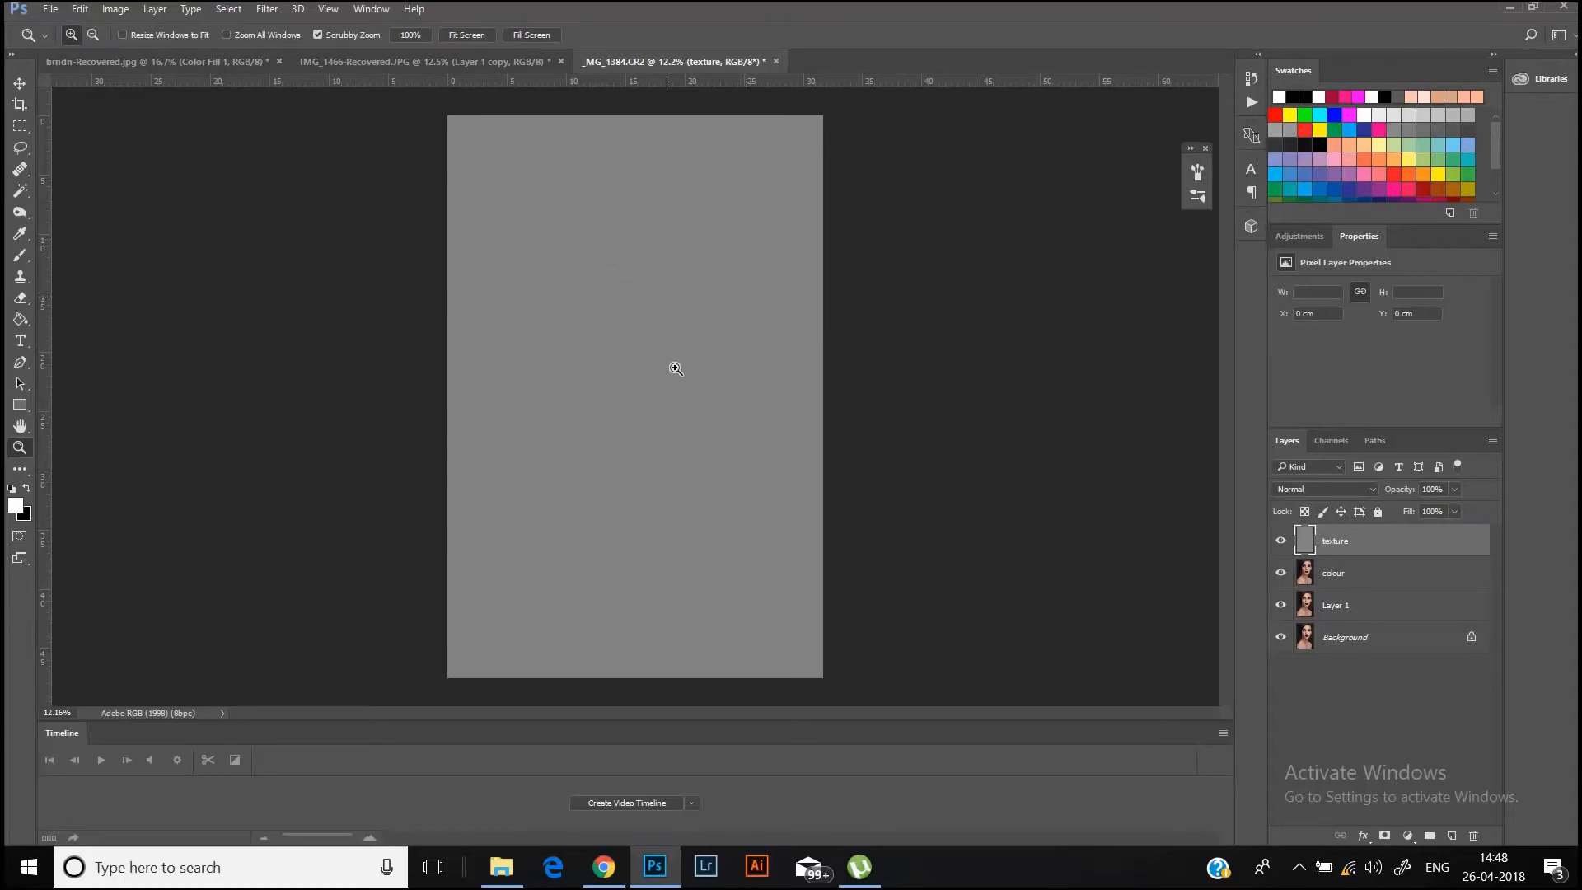
# - Set the texture layer's blend mode to Linear Light and inspect the portrait
pyautogui.moveTo(686, 304); pyautogui.dragTo(788, 356)
pyautogui.click(1358, 490)
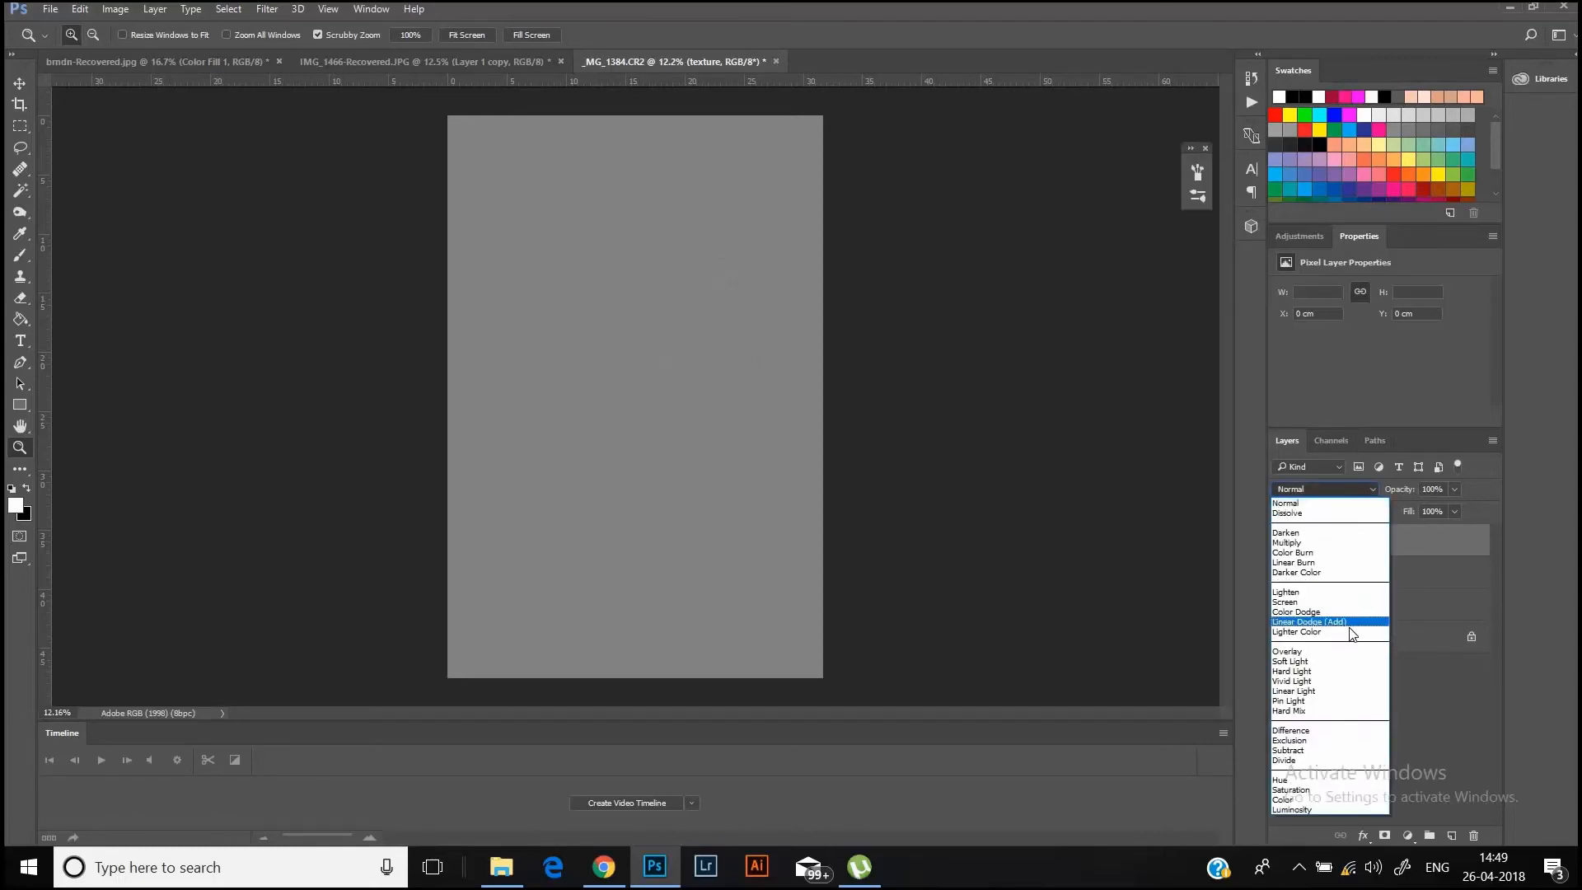
pyautogui.click(1322, 692)
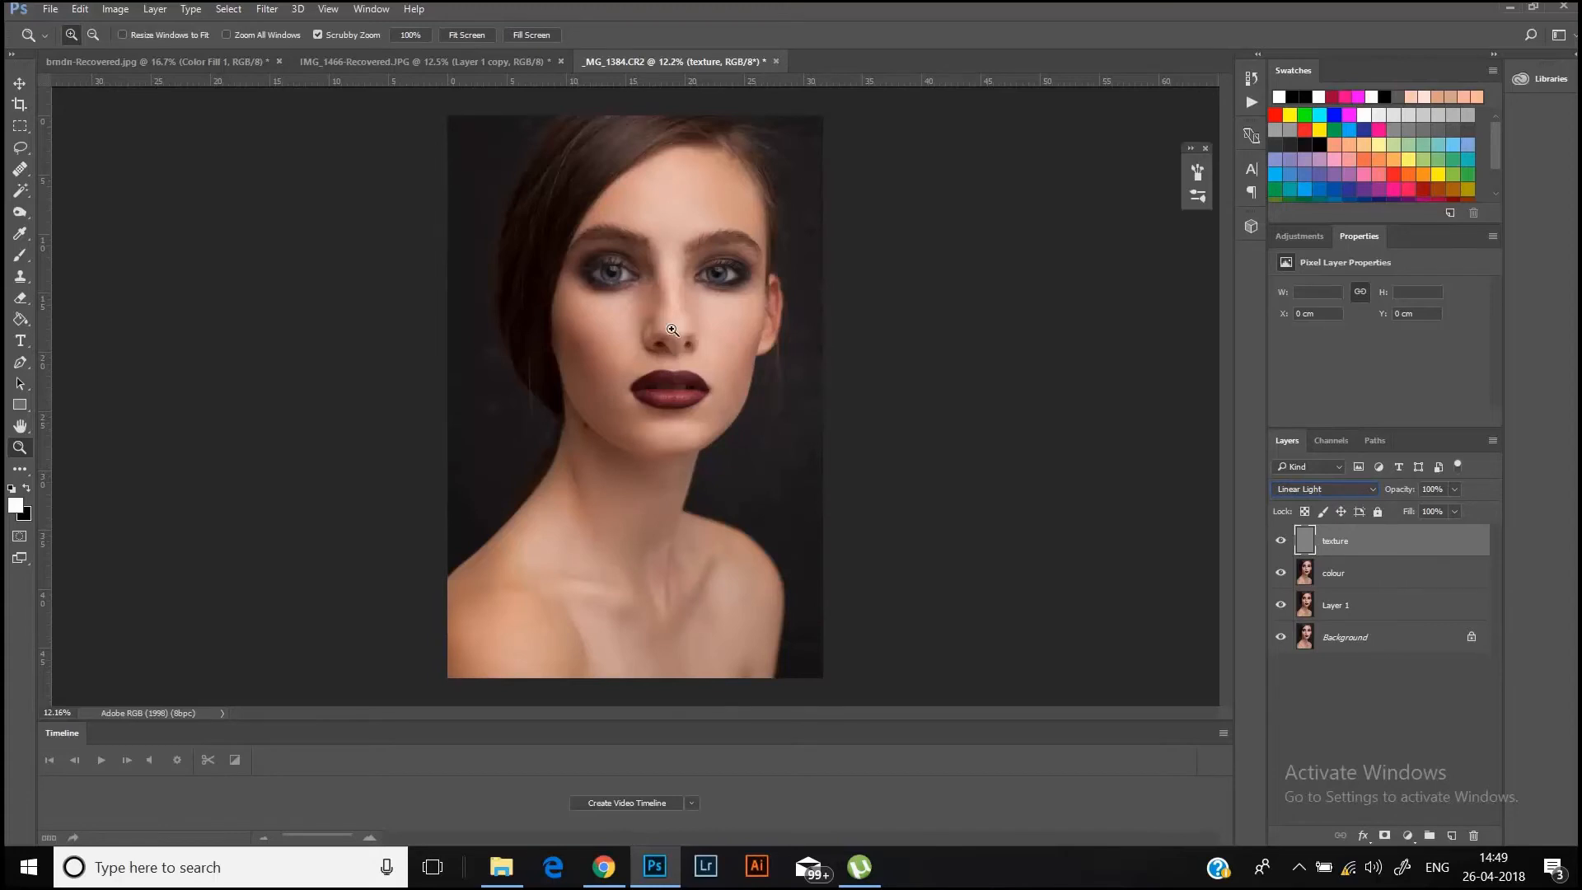
pyautogui.moveTo(671, 328)
pyautogui.mouseDown()
pyautogui.moveTo(741, 342)
pyautogui.moveTo(762, 330)
pyautogui.moveTo(686, 331)
pyautogui.mouseUp()
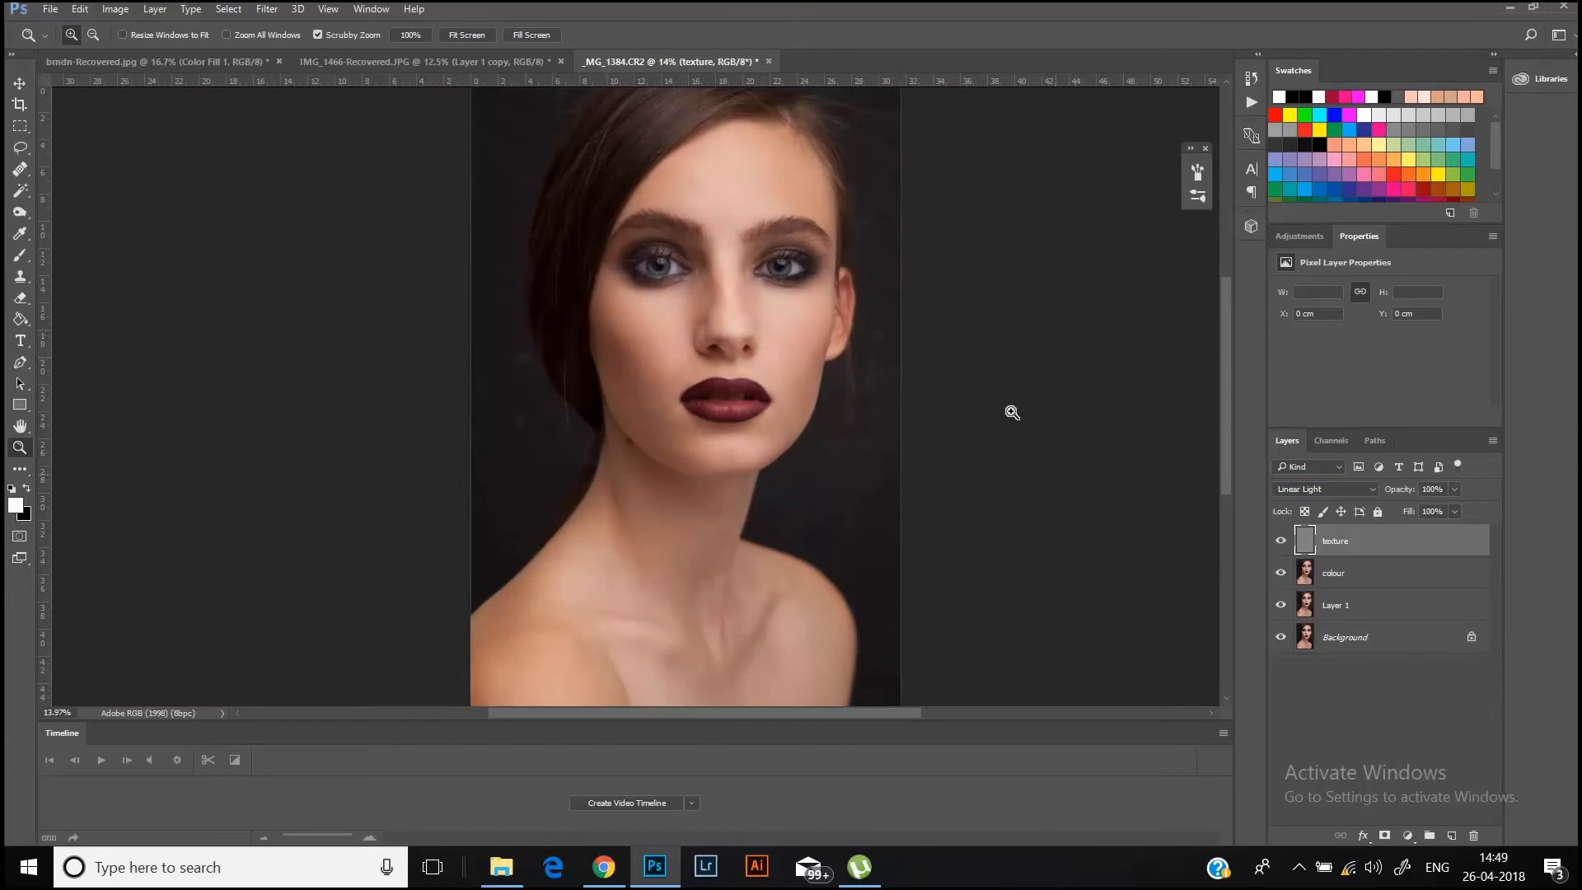
pyautogui.moveTo(813, 355); pyautogui.dragTo(806, 355)
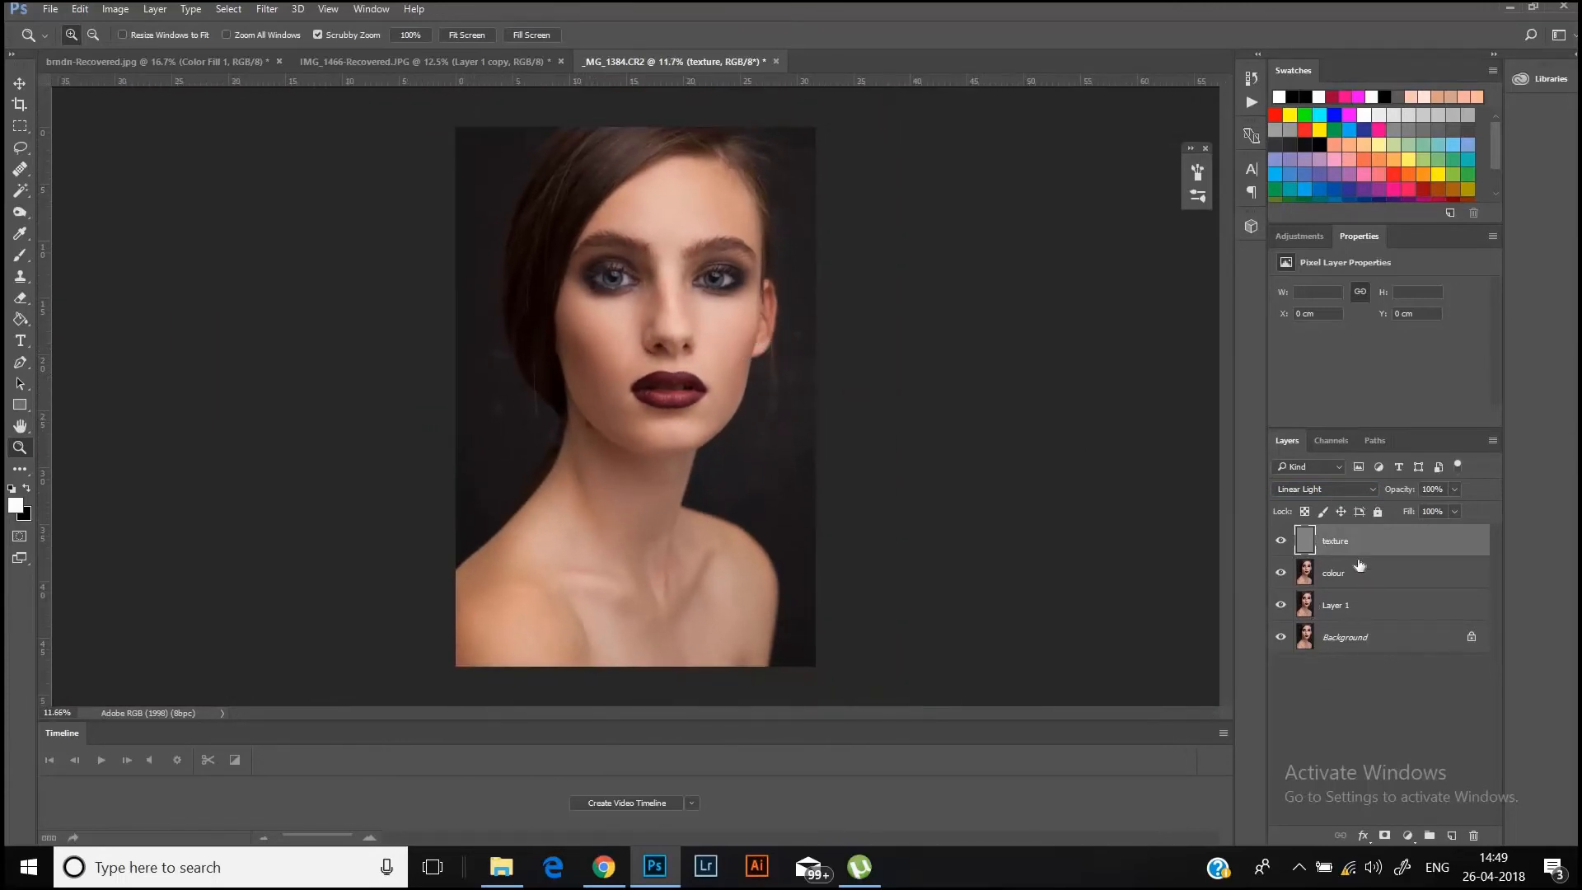
# - On the colour layer, outline the cheek beside the swept-back hair with the Lasso tool, using a 20 px feather
pyautogui.click(1344, 582)
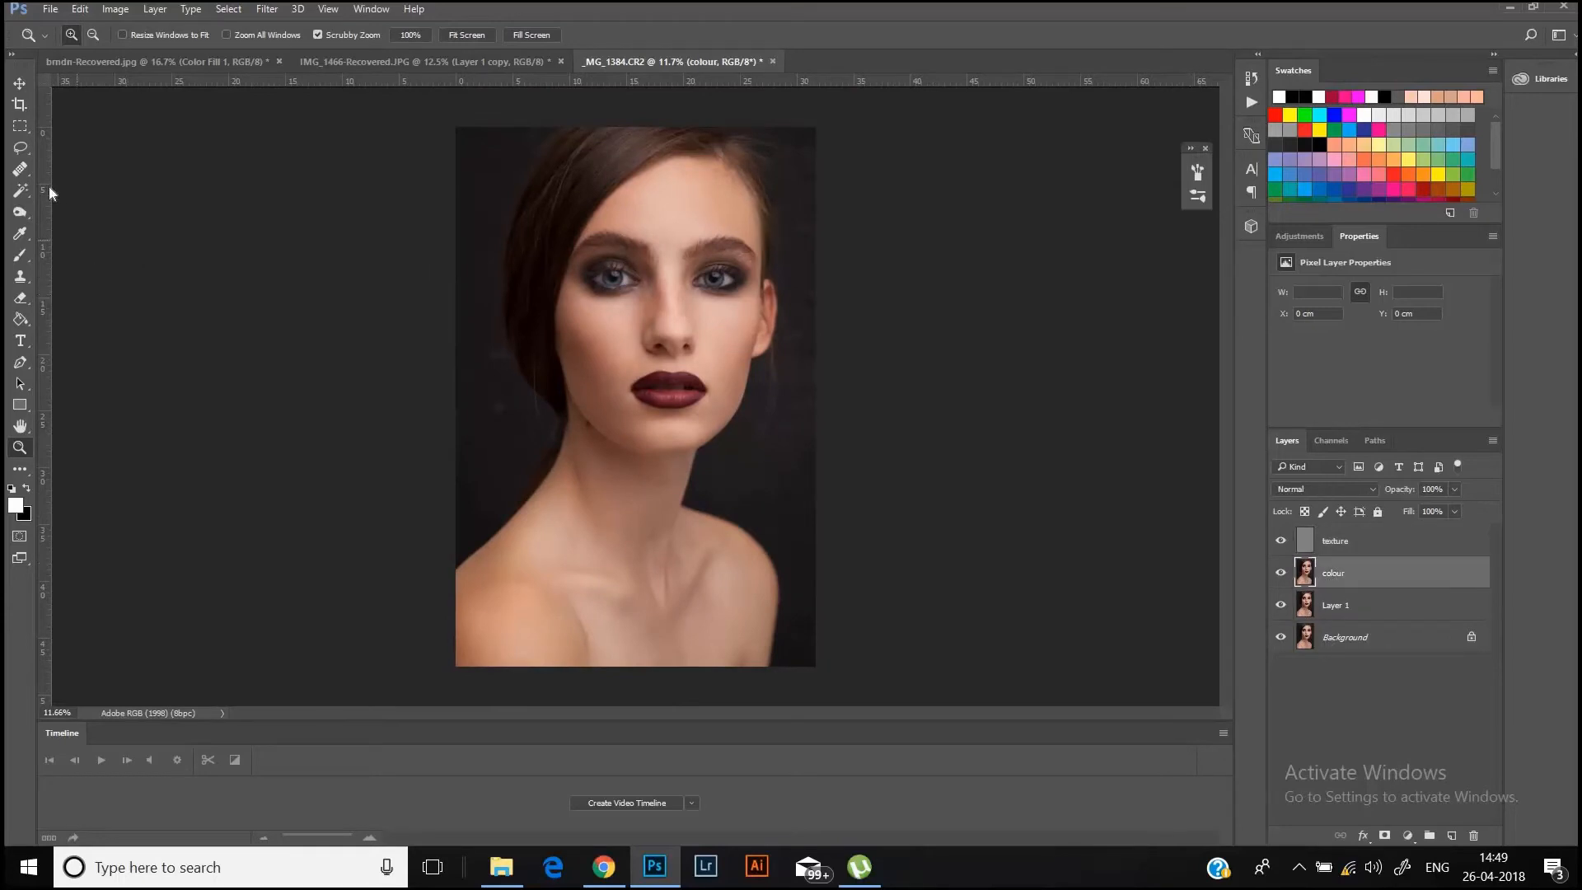
pyautogui.click(21, 148)
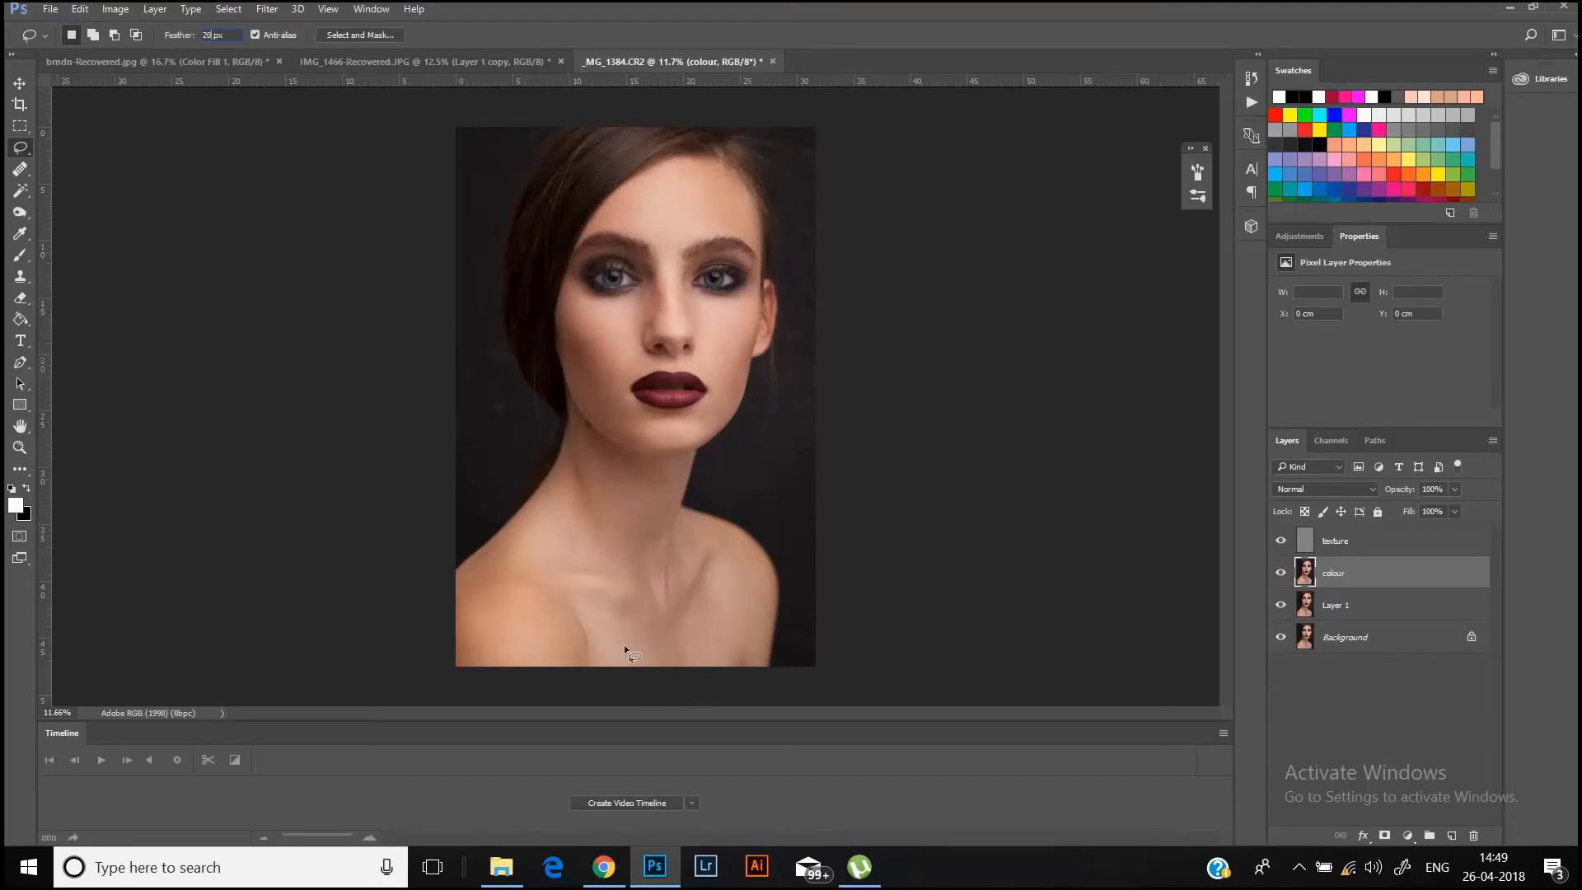
pyautogui.click(20, 448)
pyautogui.moveTo(655, 247)
pyautogui.mouseDown()
pyautogui.moveTo(714, 250)
pyautogui.moveTo(651, 262)
pyautogui.mouseUp()
pyautogui.click(20, 147)
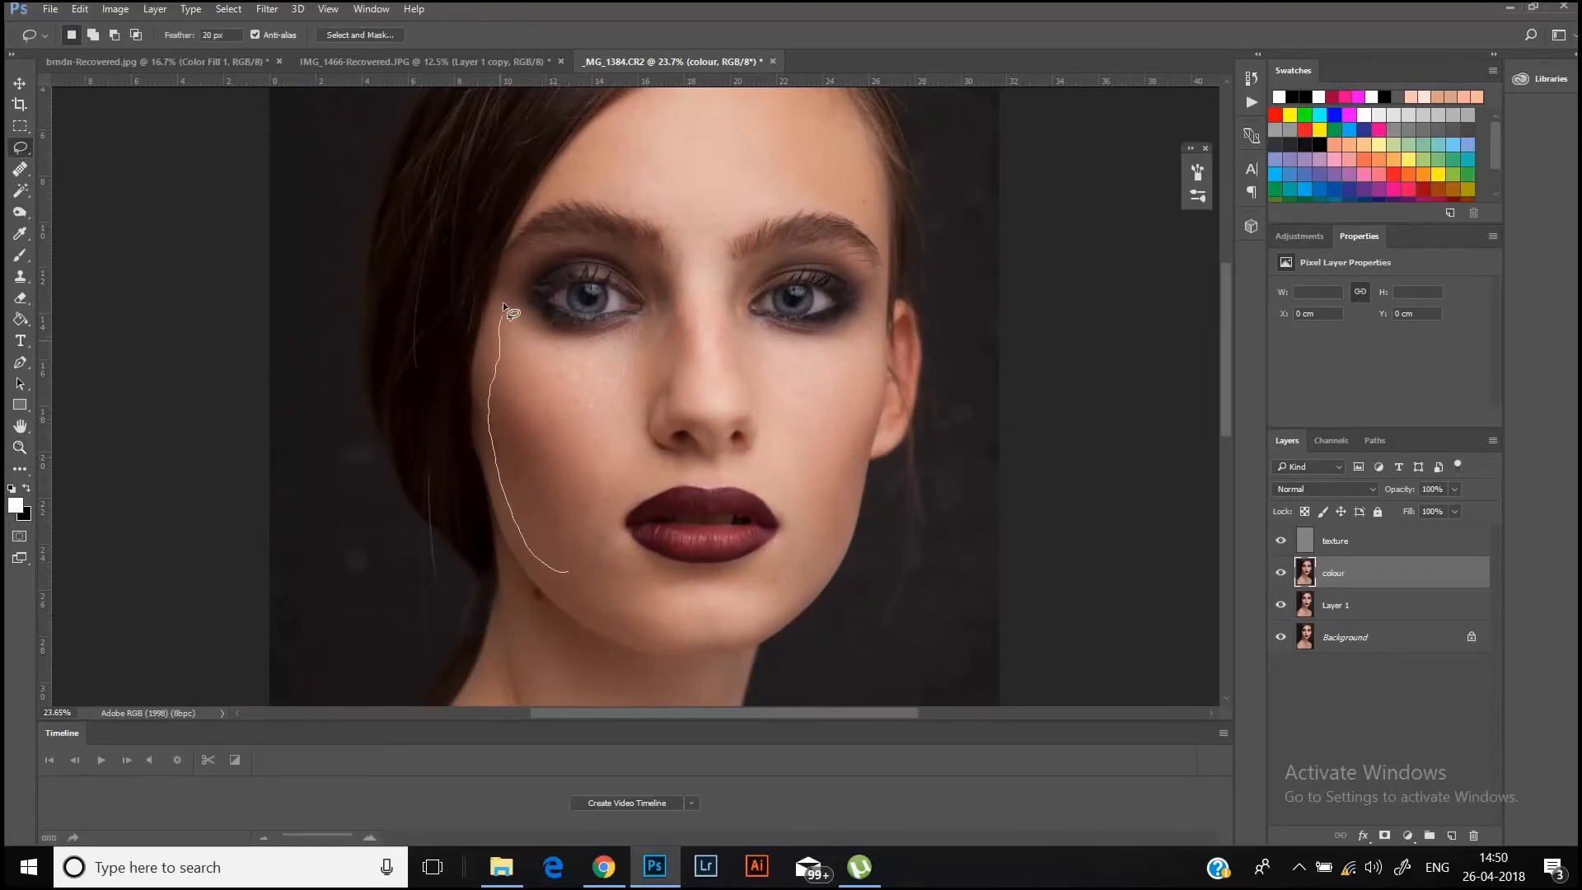
pyautogui.moveTo(605, 476); pyautogui.dragTo(604, 480)
# - Apply a Gaussian Blur with a radius of about 27.7 pixels to the selected cheek on the colour layer, and deselect it
pyautogui.click(268, 10)
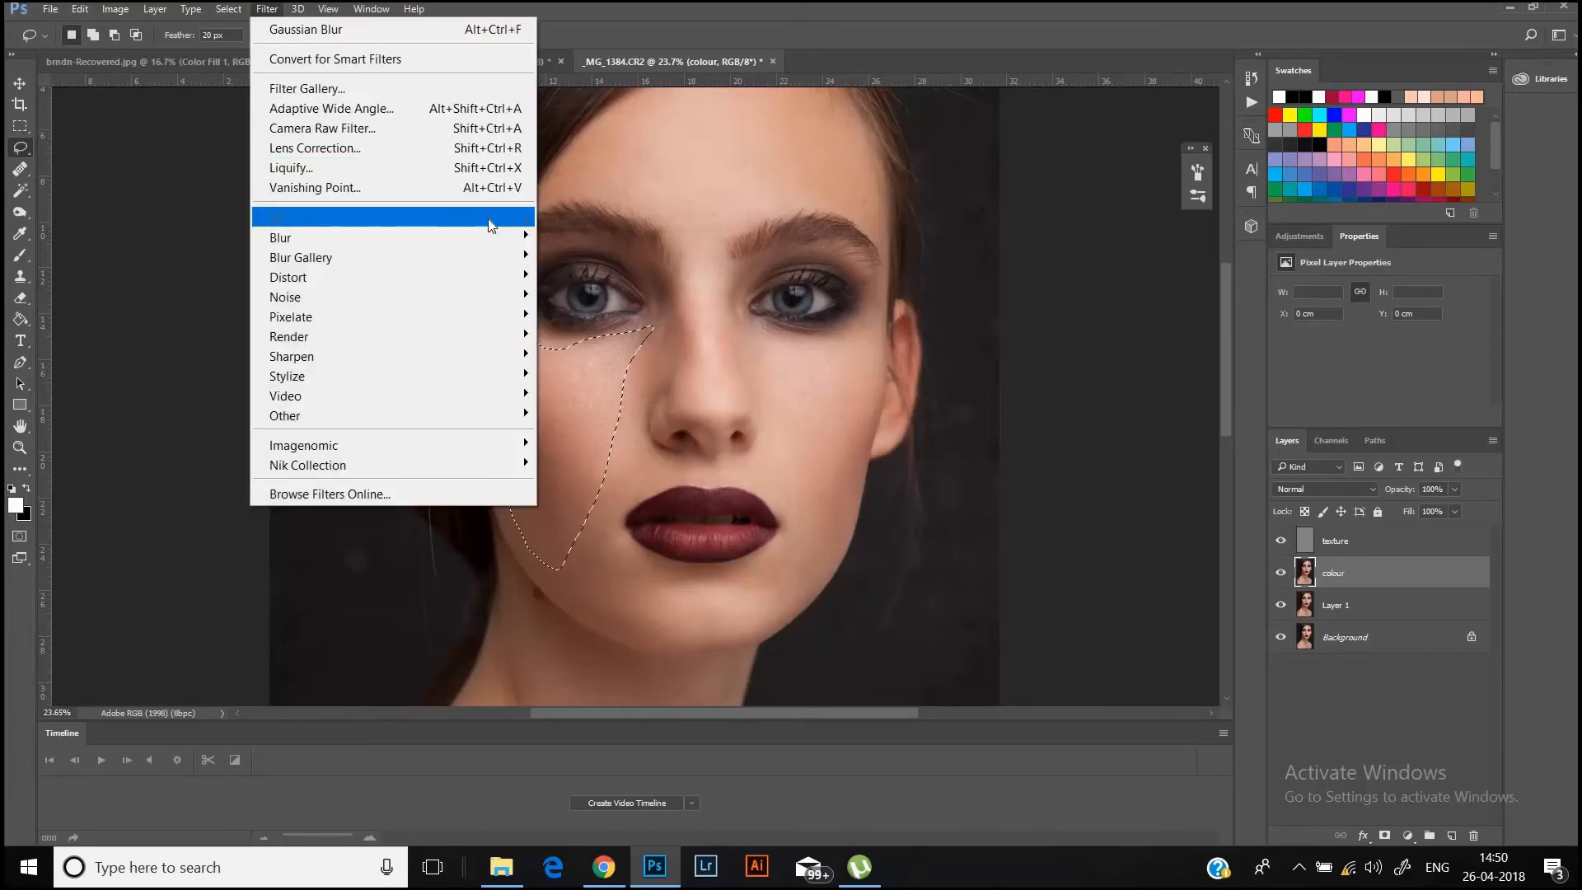
pyautogui.moveTo(512, 239)
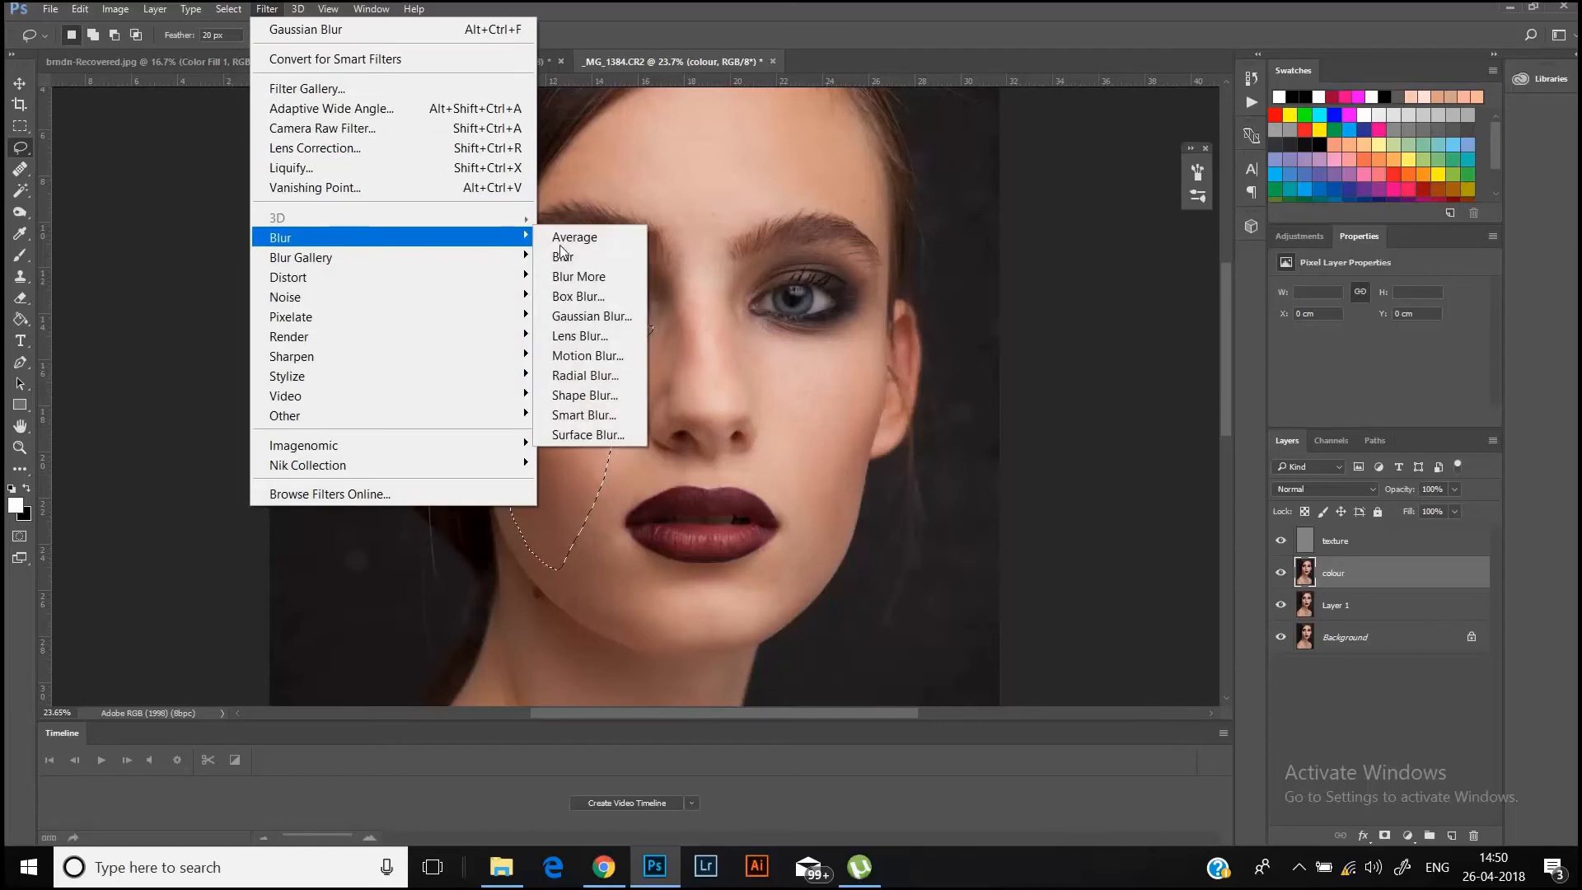
pyautogui.click(595, 316)
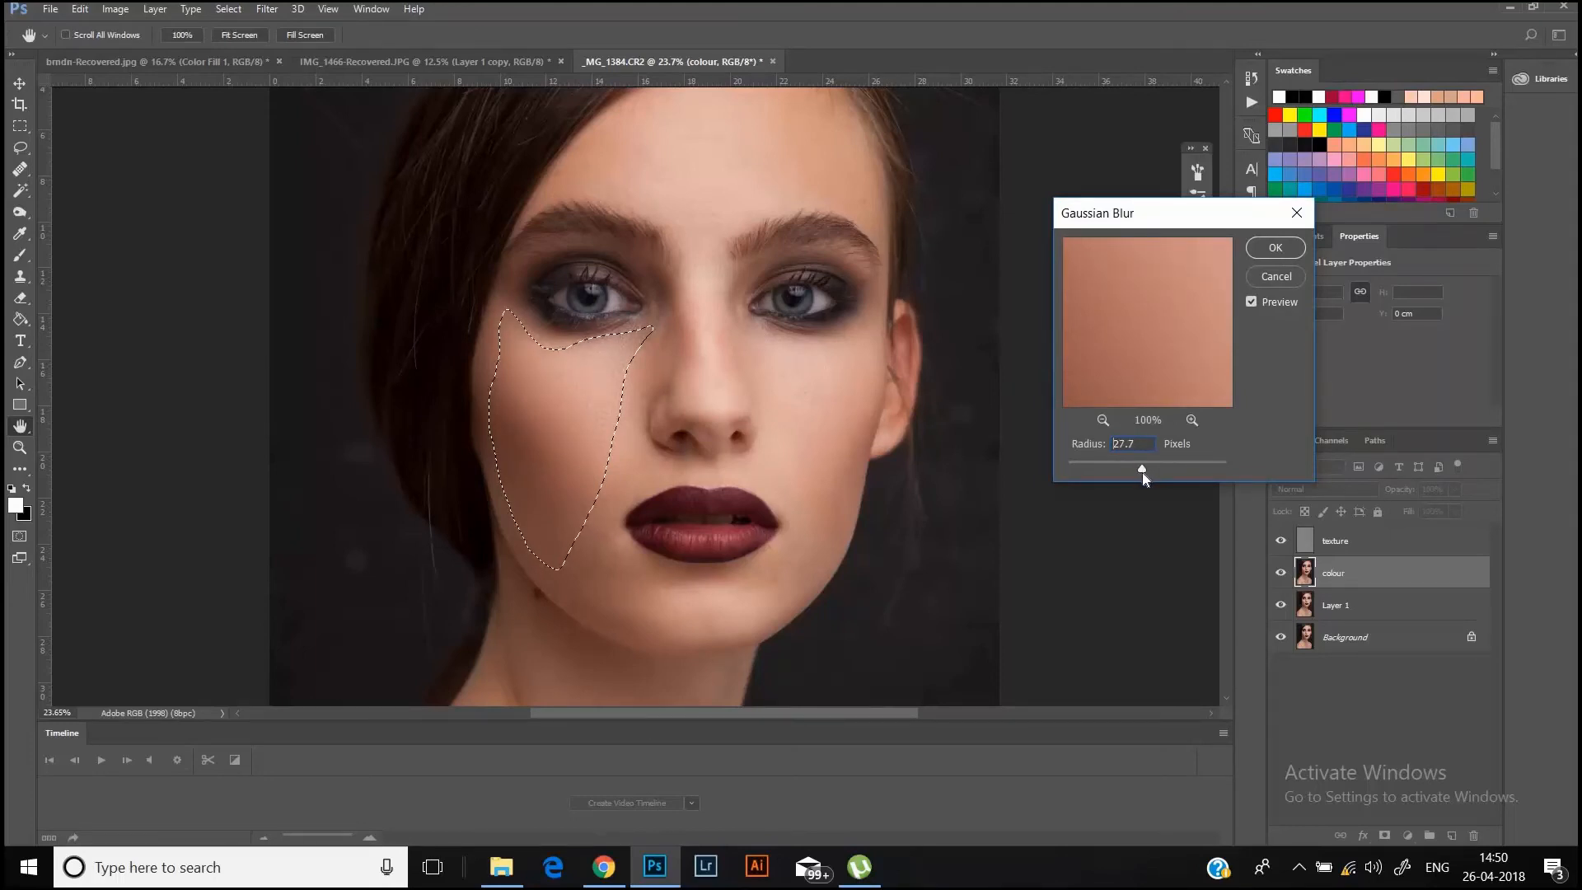
pyautogui.moveTo(1142, 473); pyautogui.dragTo(1141, 476)
pyautogui.click(1283, 245)
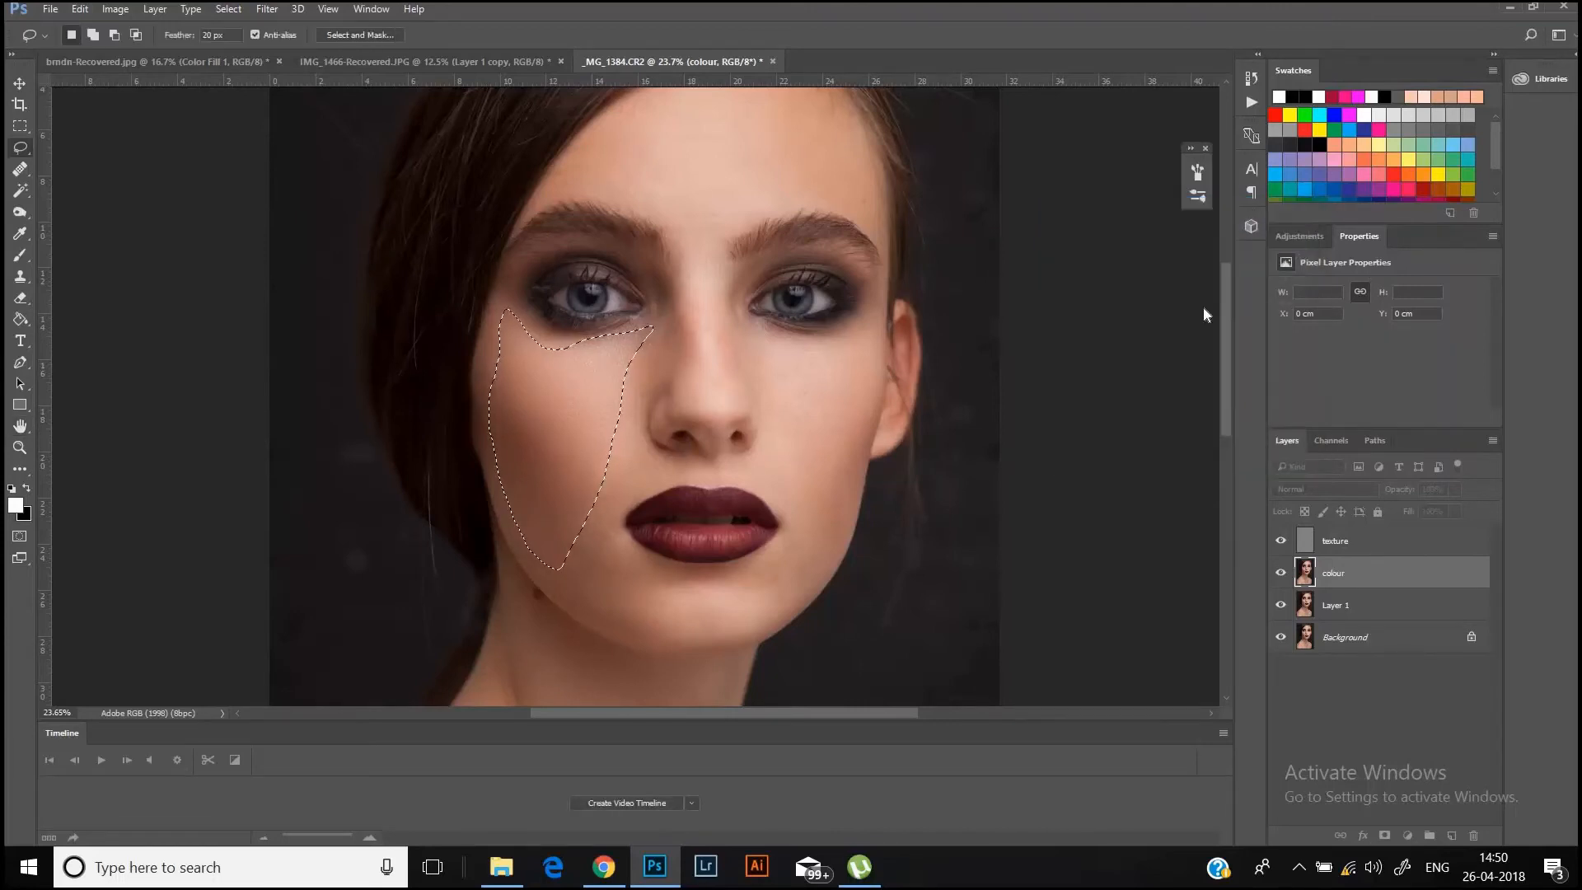
pyautogui.hotkey('ctrl', 'd')
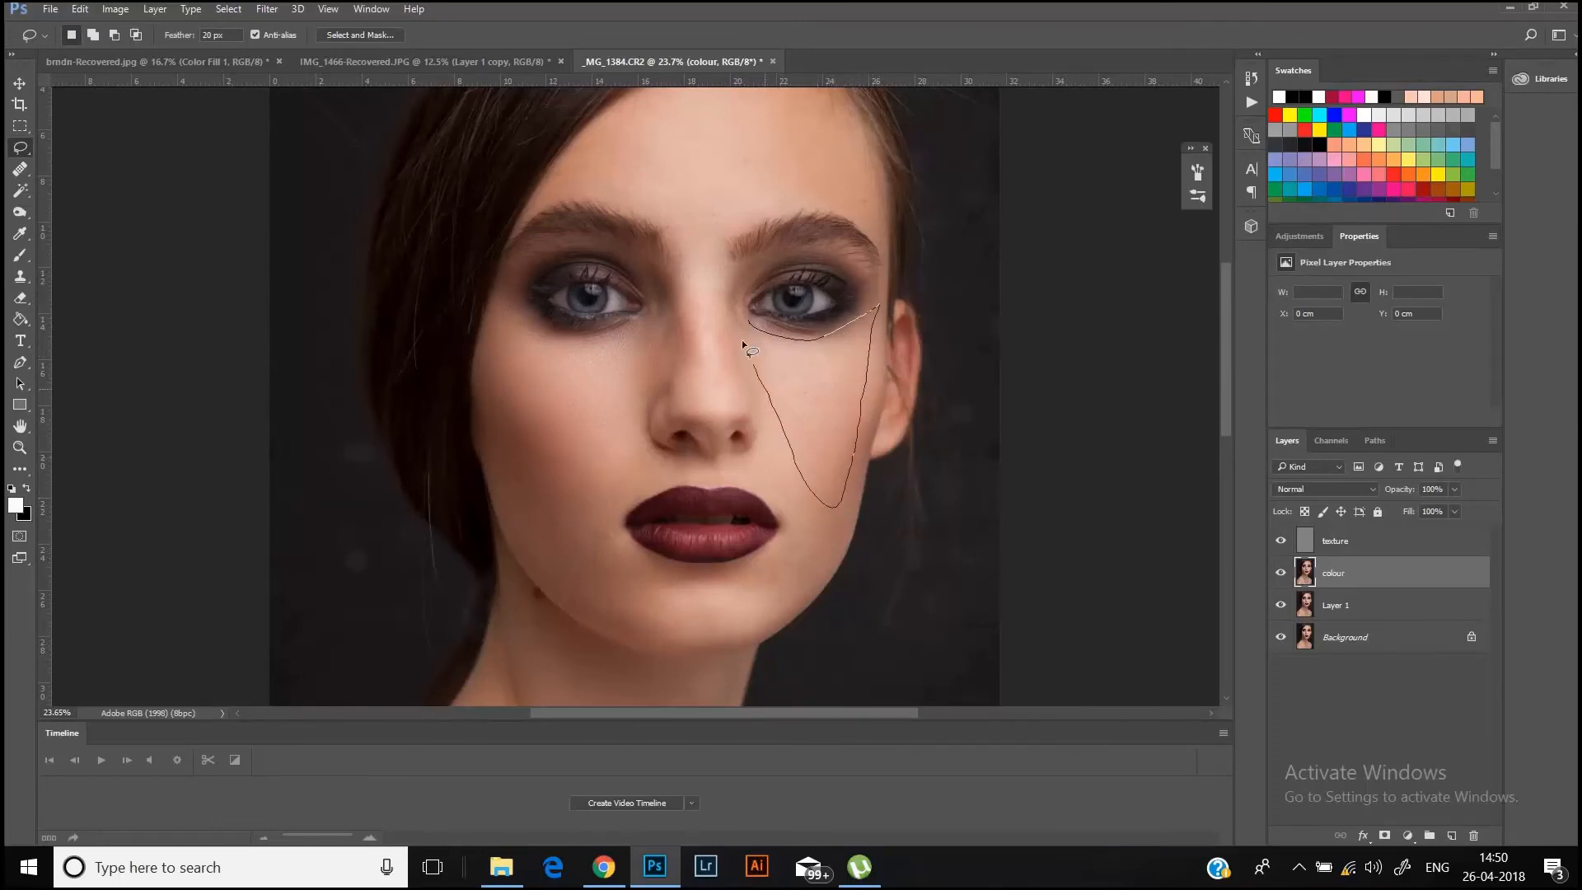
# - Outline the cheek beside the visible ear with the Lasso tool, reapply the last Gaussian Blur, and clear the selection
pyautogui.moveTo(744, 315); pyautogui.dragTo(738, 323)
pyautogui.click(267, 9)
pyautogui.click(288, 32)
pyautogui.hotkey('ctrl', 'd')
# - Outline the nose and nearby skin areas with the Lasso tool and soften them with the same Gaussian Blur
pyautogui.moveTo(668, 295)
pyautogui.mouseDown()
pyautogui.moveTo(675, 412)
pyautogui.moveTo(621, 115)
pyautogui.moveTo(689, 264)
pyautogui.mouseUp()
pyautogui.click(267, 8)
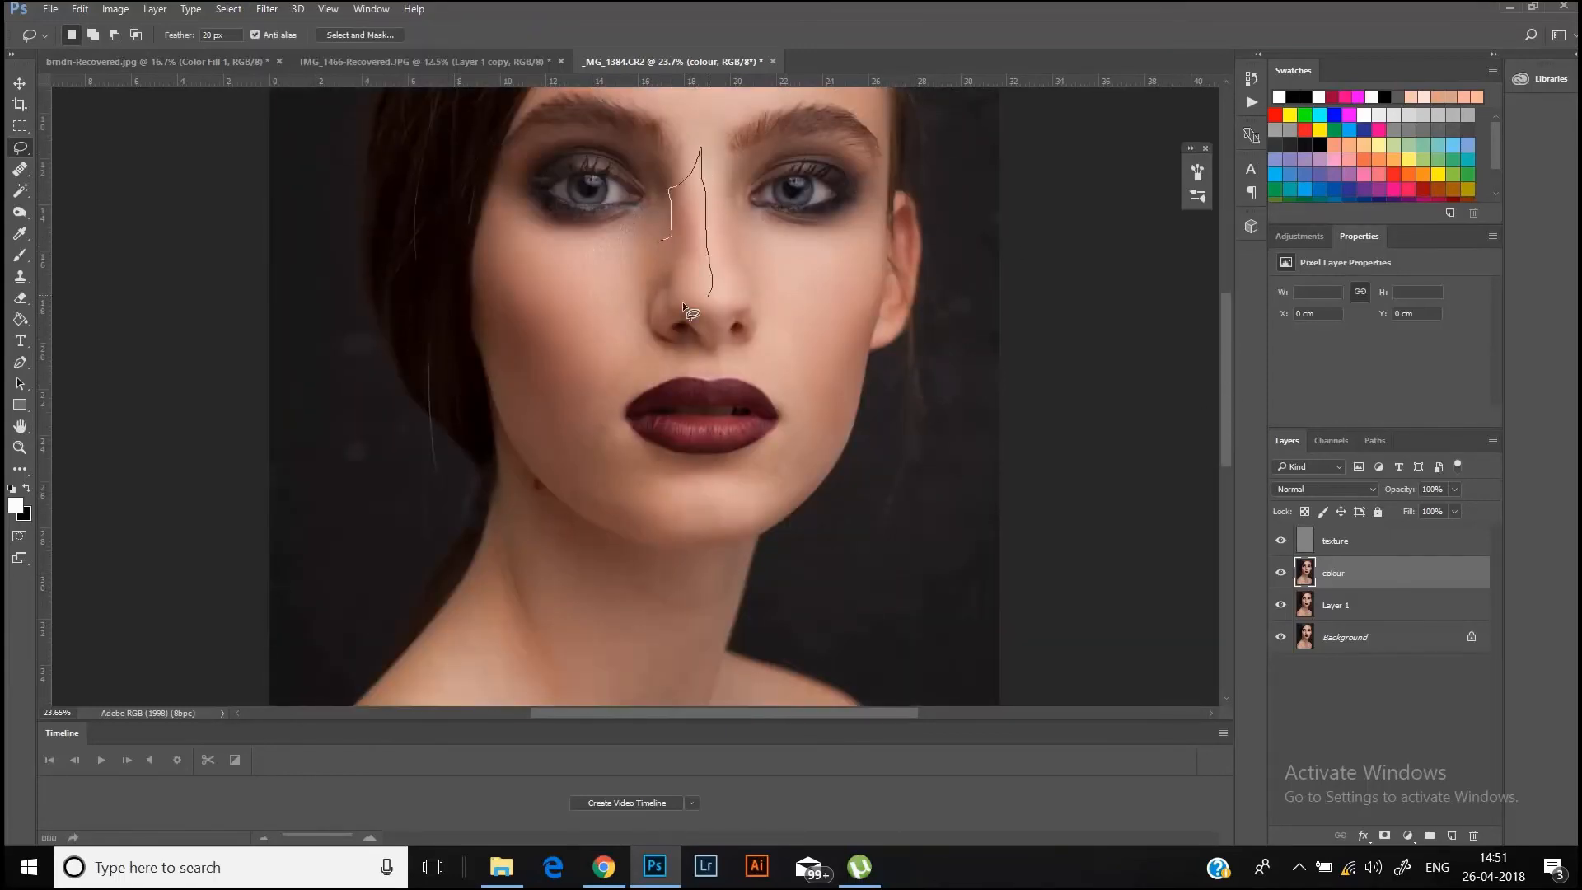
pyautogui.moveTo(683, 302); pyautogui.dragTo(654, 364)
pyautogui.moveTo(605, 428); pyautogui.dragTo(624, 530)
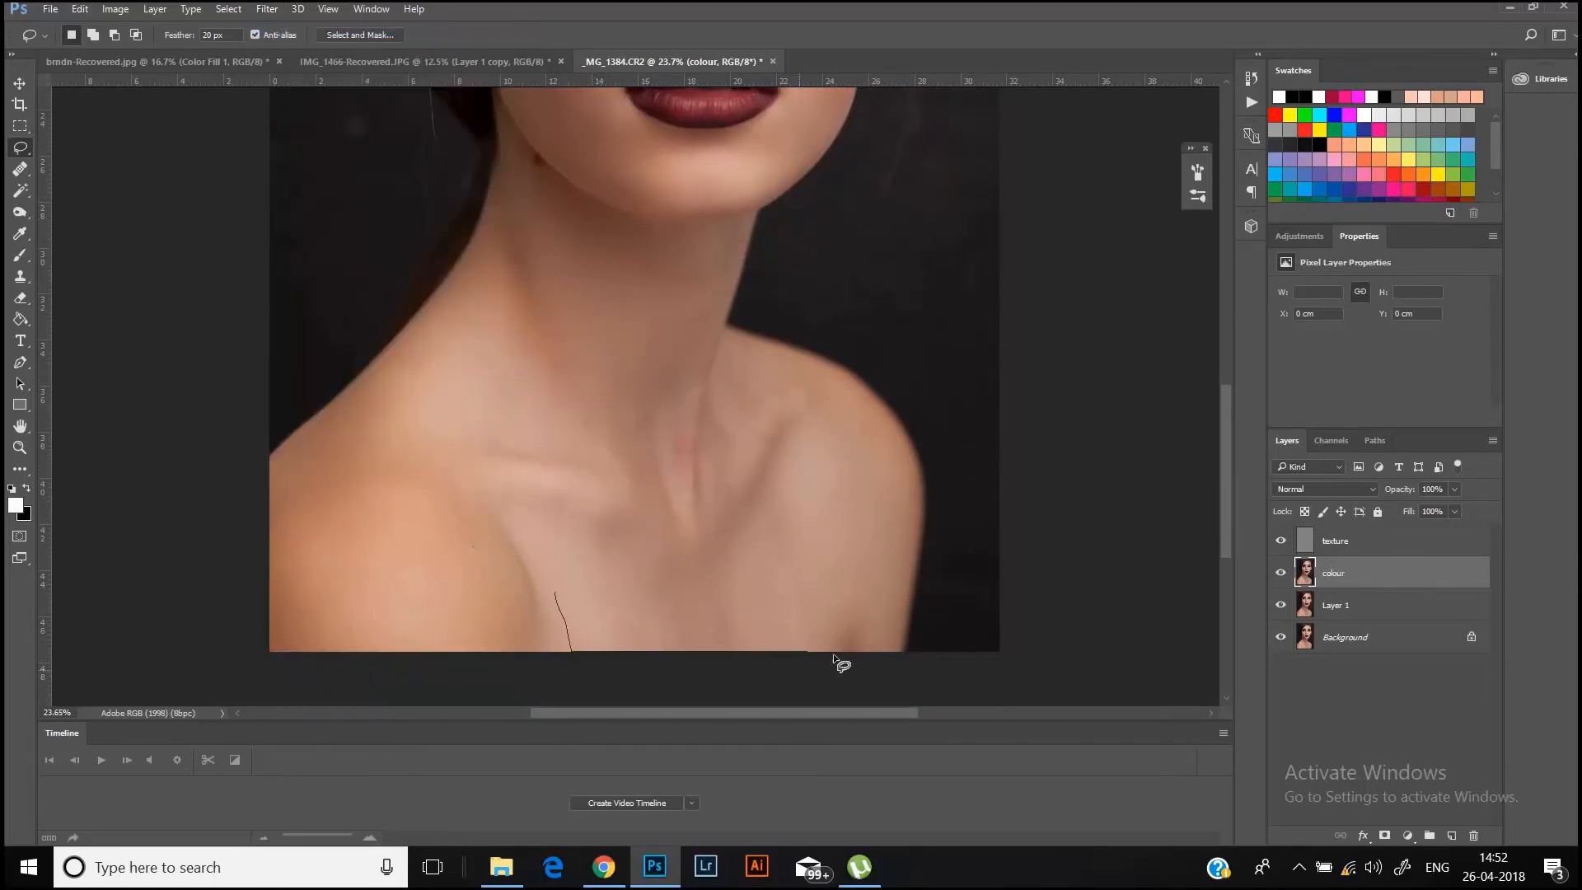
# - Outline the lower chest along the photo's bottom edge with the Lasso tool, reapply the Gaussian Blur, and deselect
pyautogui.moveTo(835, 659); pyautogui.dragTo(561, 606)
pyautogui.press('z')
pyautogui.moveTo(722, 259)
pyautogui.mouseDown()
pyautogui.moveTo(688, 283)
pyautogui.moveTo(740, 255)
pyautogui.mouseUp()
pyautogui.hotkey('ctrl', 'alt', 'f')
pyautogui.hotkey('ctrl', 'd')
pyautogui.moveTo(813, 177); pyautogui.dragTo(698, 360)
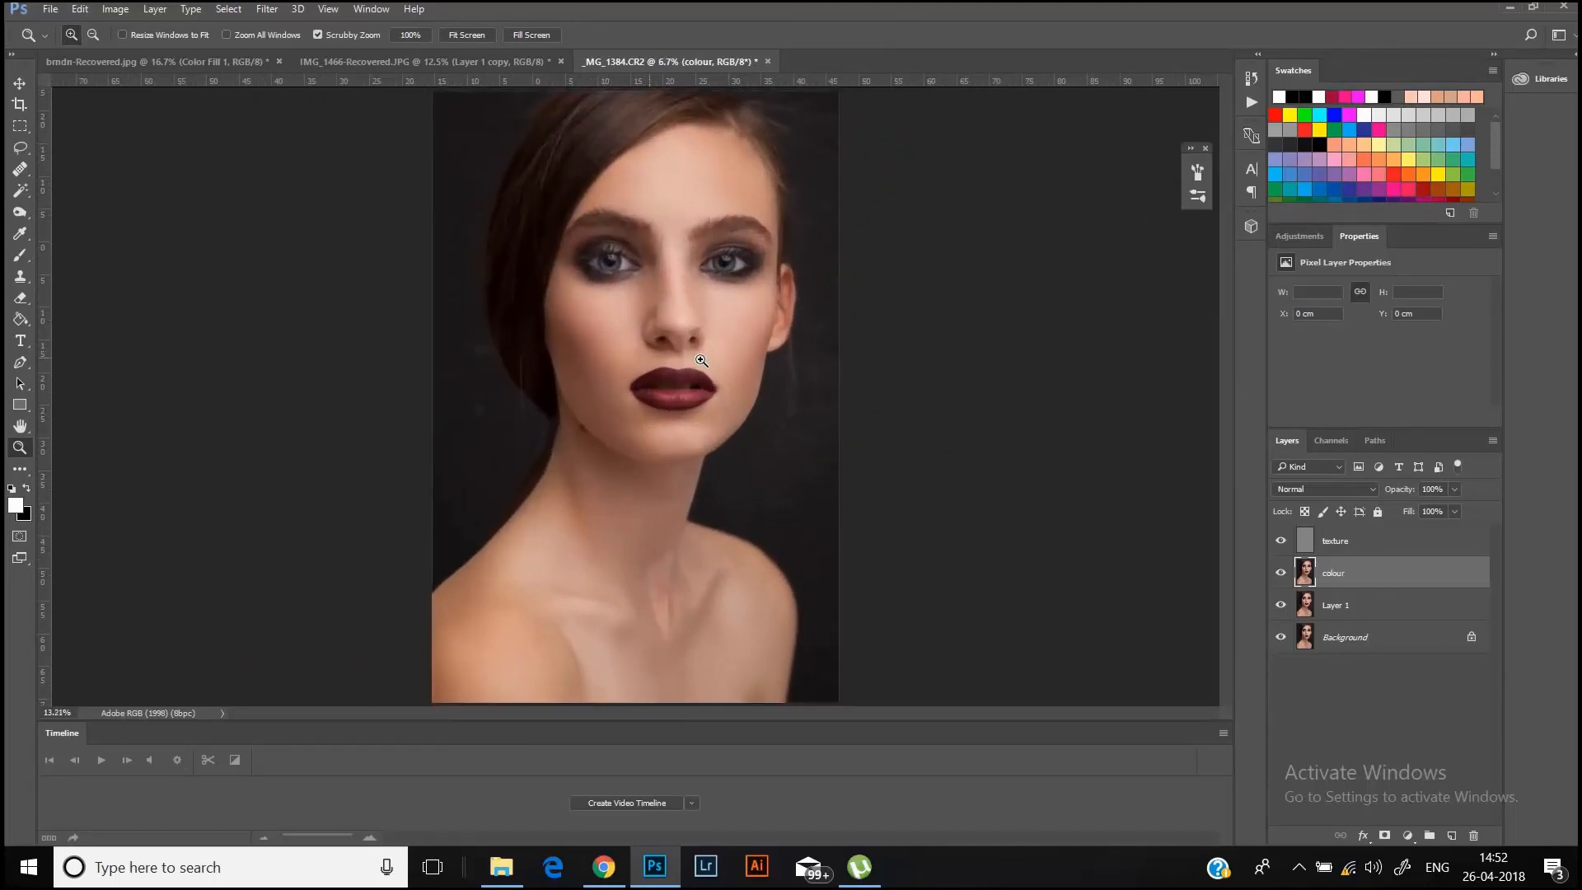
# - Add a new layer above the texture layer and stamp all visible layers into it
pyautogui.click(1397, 540)
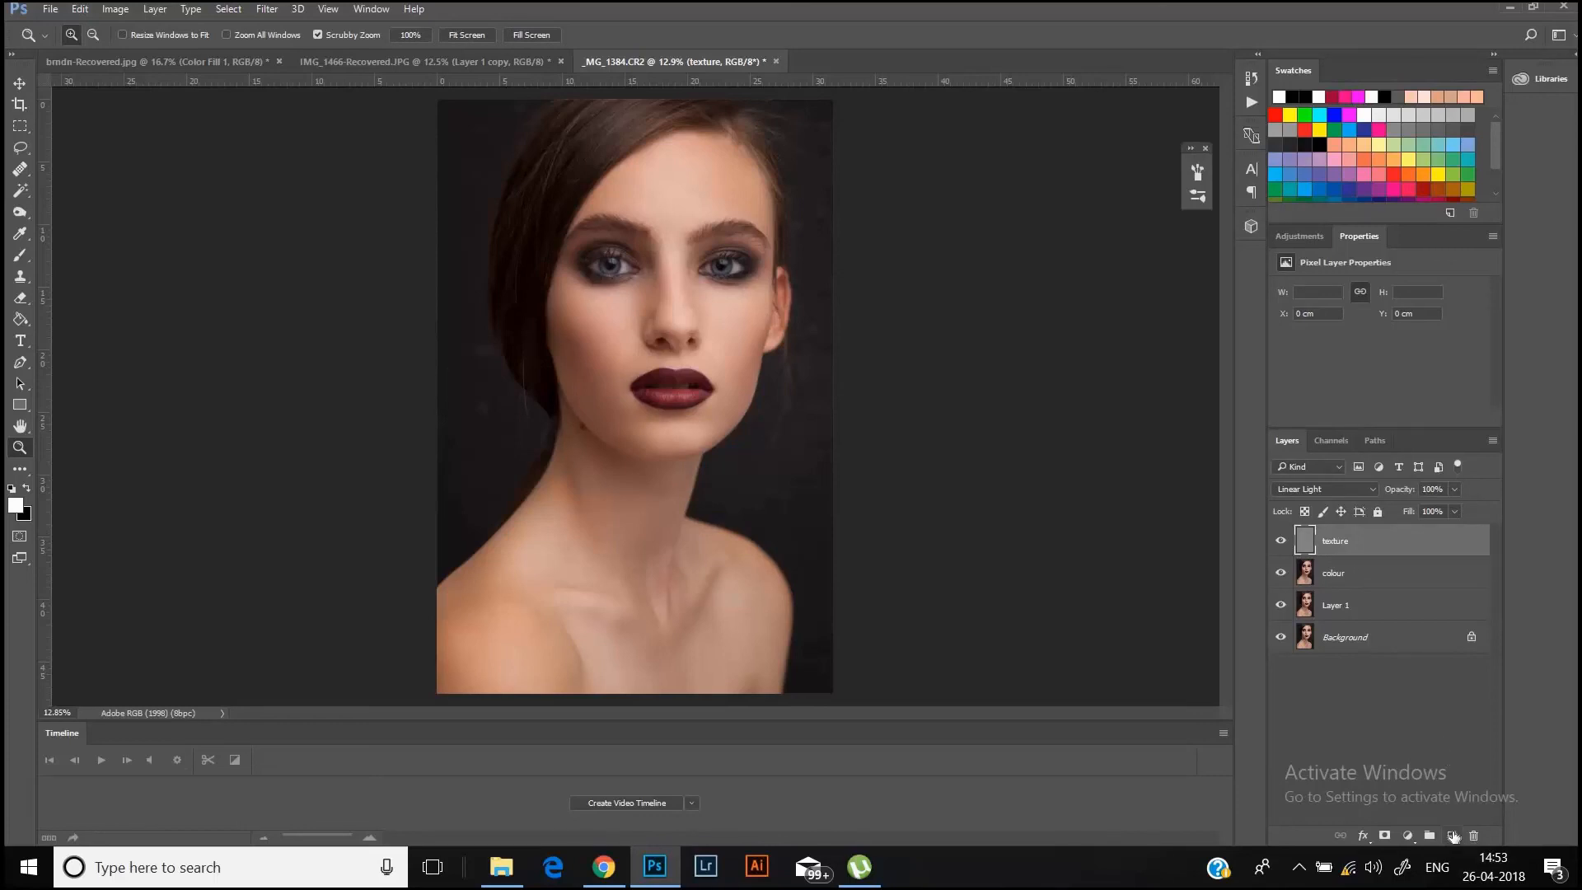
pyautogui.click(1453, 837)
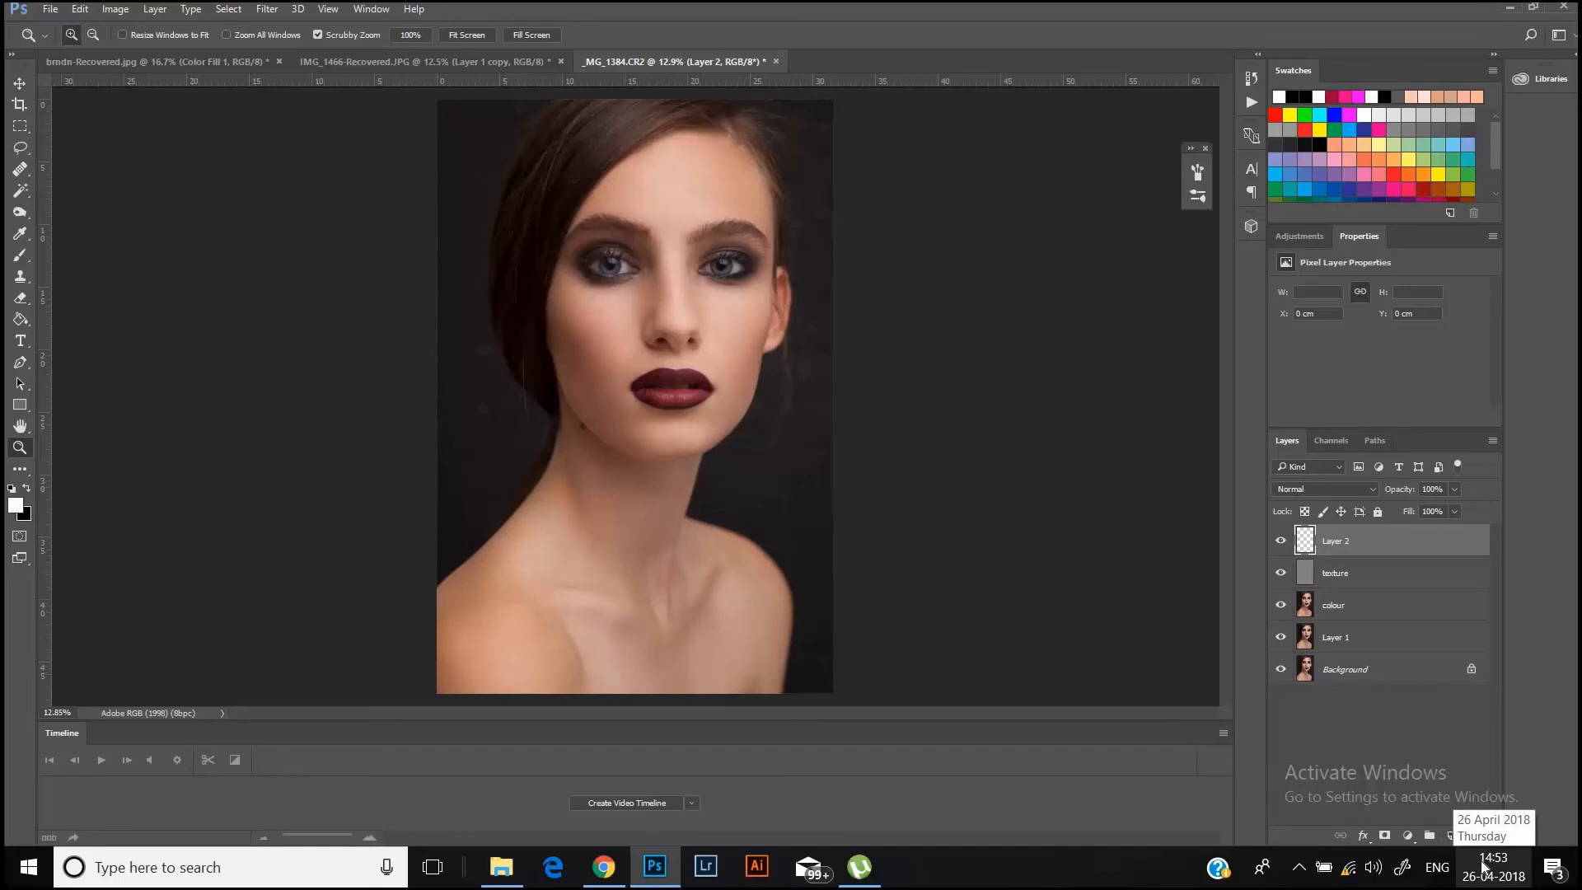
pyautogui.hotkey('ctrl', 'shift', 'alt', 'e')
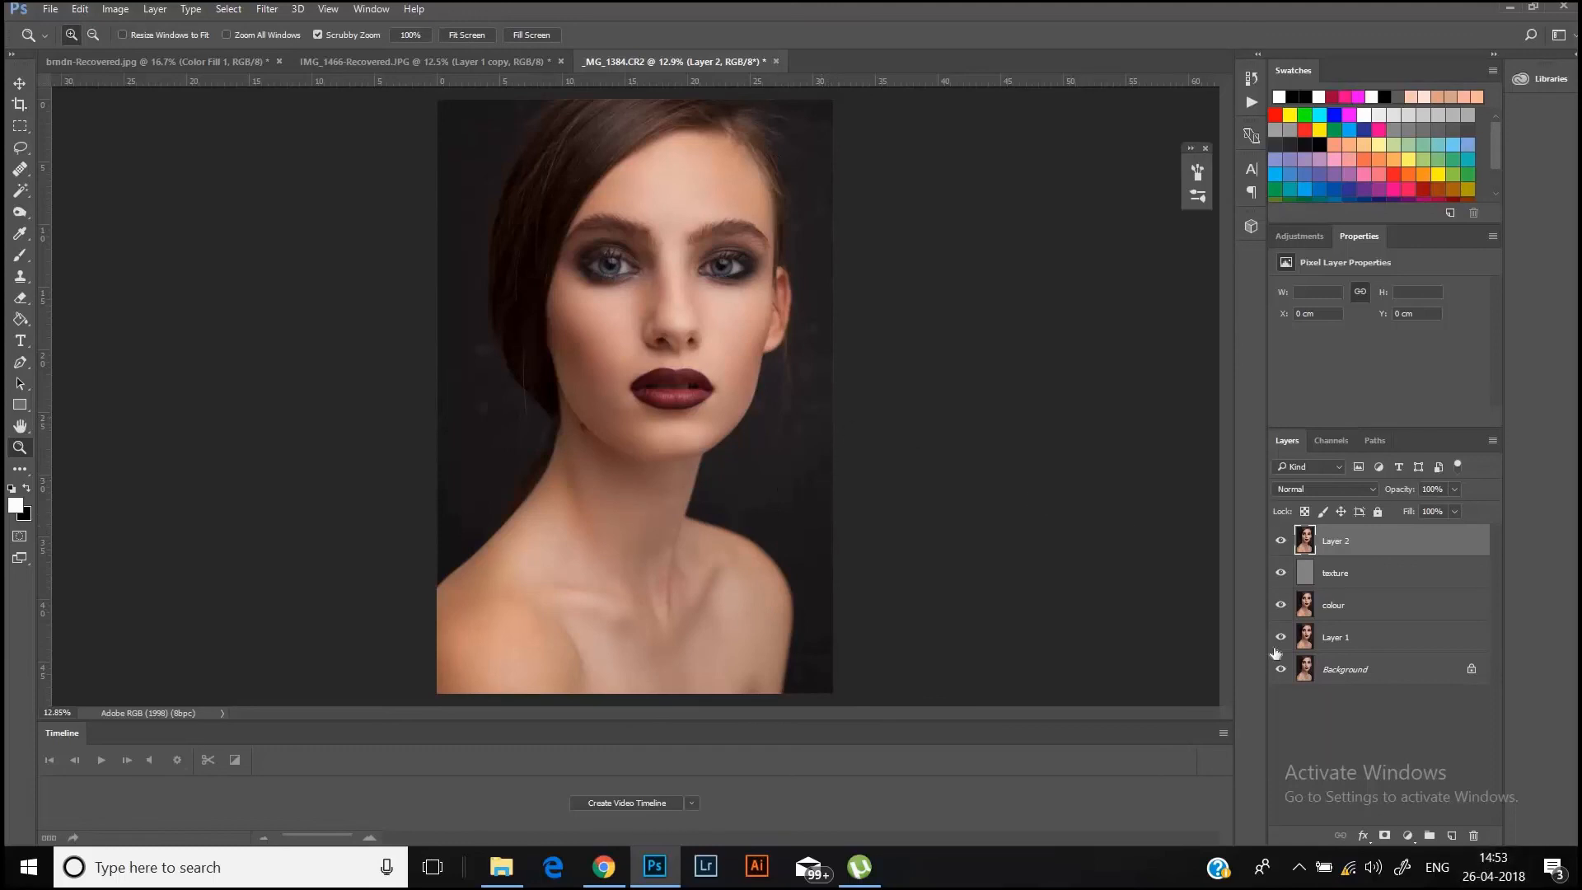
# - Compare the retouched portrait with the original by toggling all layers except the Background off and on
pyautogui.press('alt')
pyautogui.keyDown('alt'); pyautogui.click(1282, 672); pyautogui.keyUp('alt')
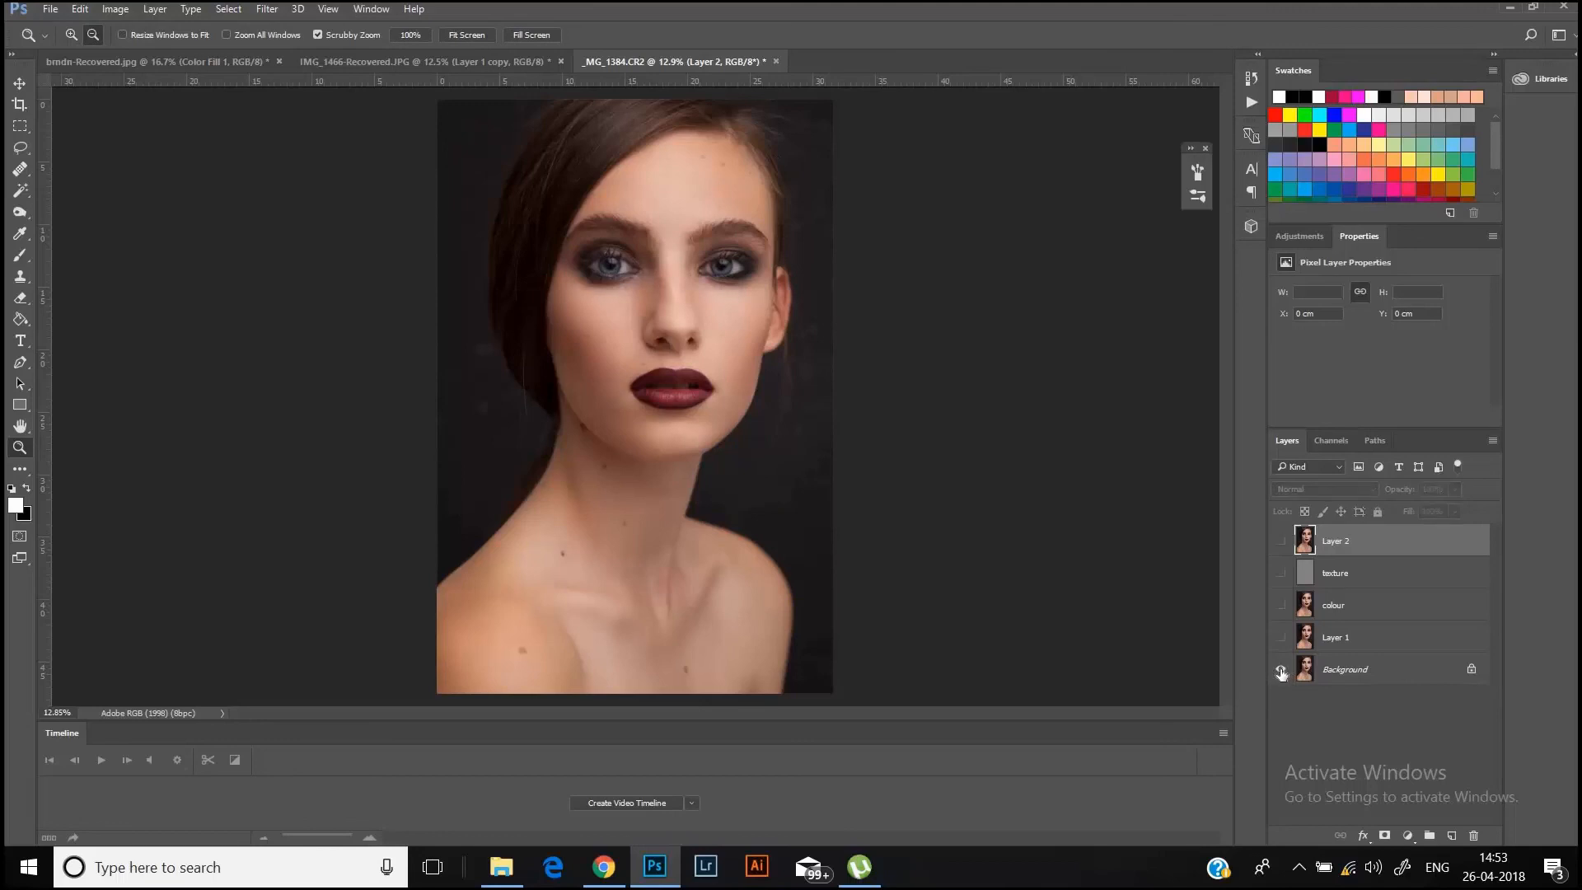
pyautogui.keyDown('alt'); pyautogui.click(1281, 672); pyautogui.keyUp('alt')
pyautogui.keyDown('alt'); pyautogui.click(1282, 672); pyautogui.keyUp('alt')
pyautogui.keyDown('alt'); pyautogui.click(1282, 671); pyautogui.keyUp('alt')
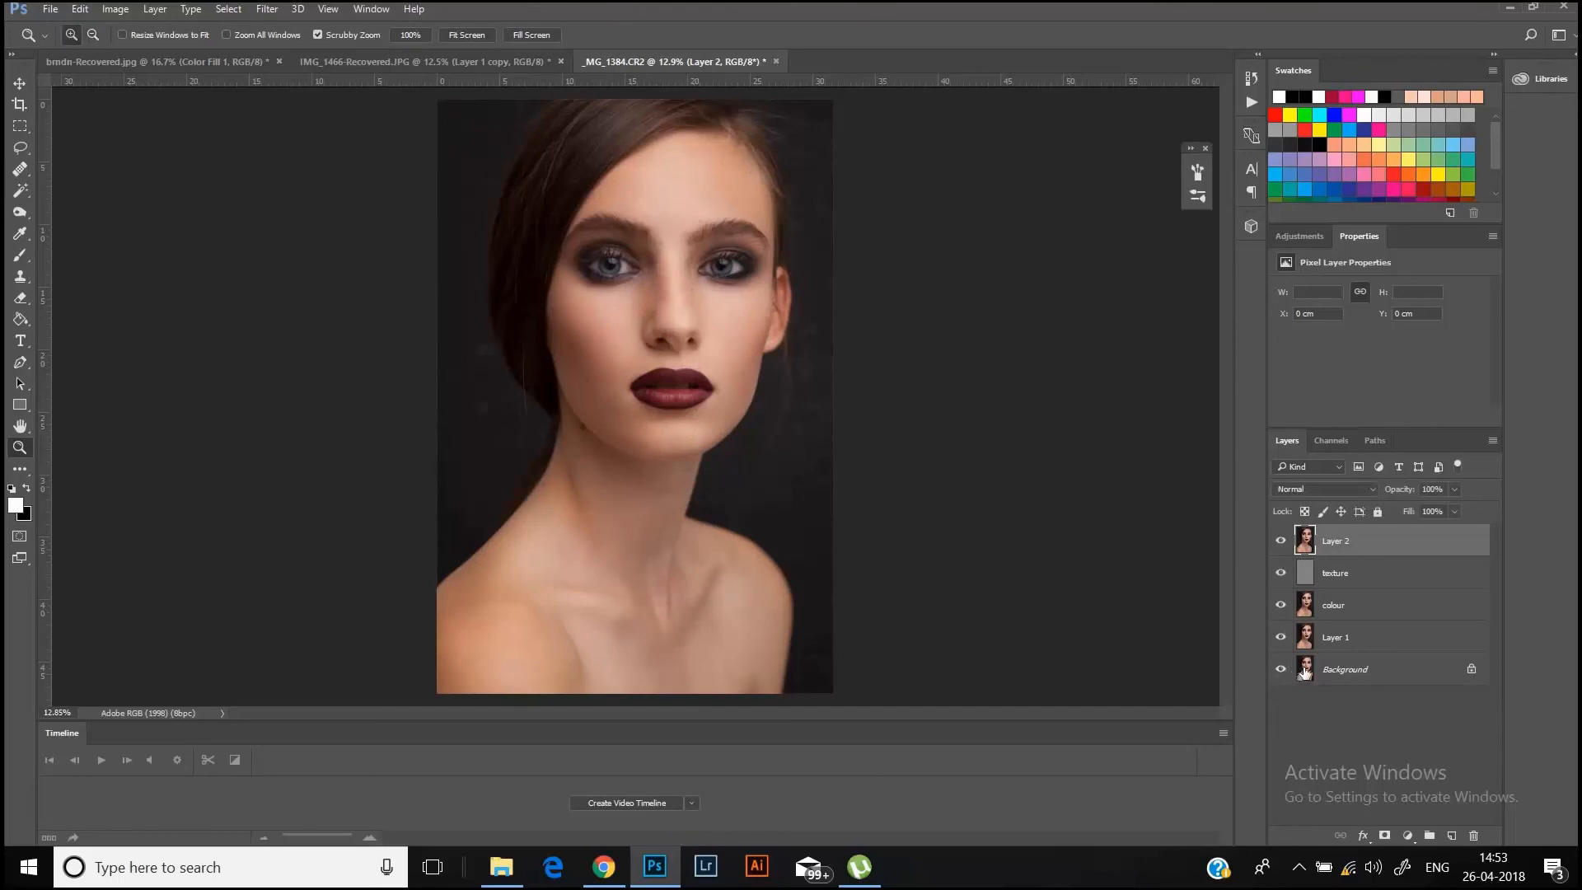